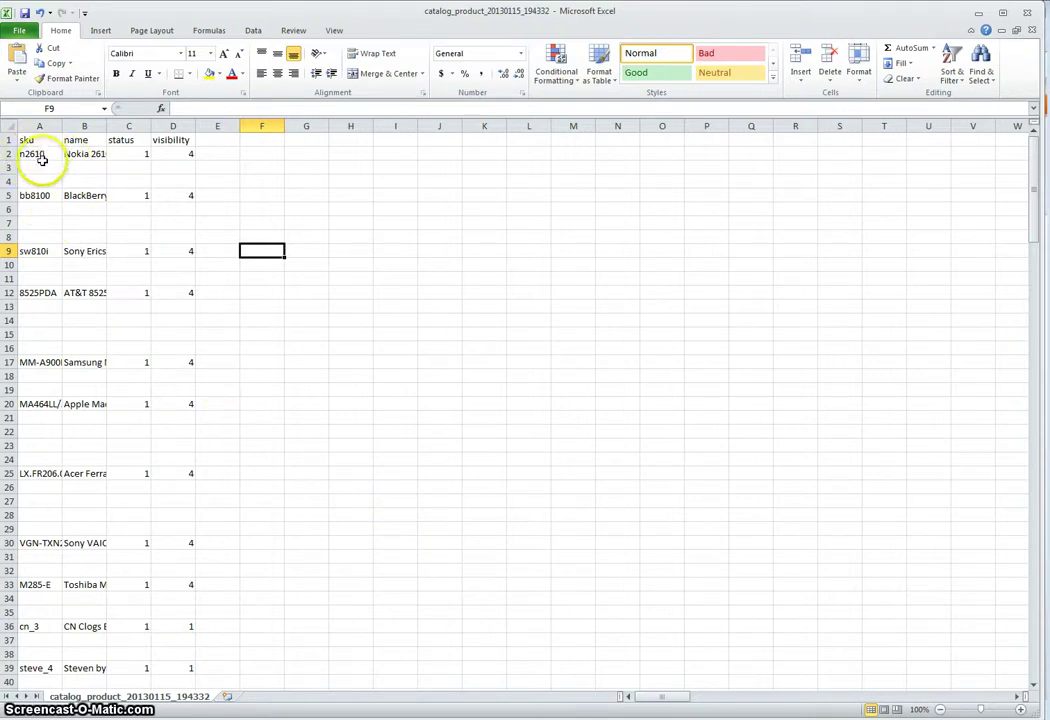
Inspect the empty row 3, the first sku cell A2 and the header row.
left_click(12, 169)
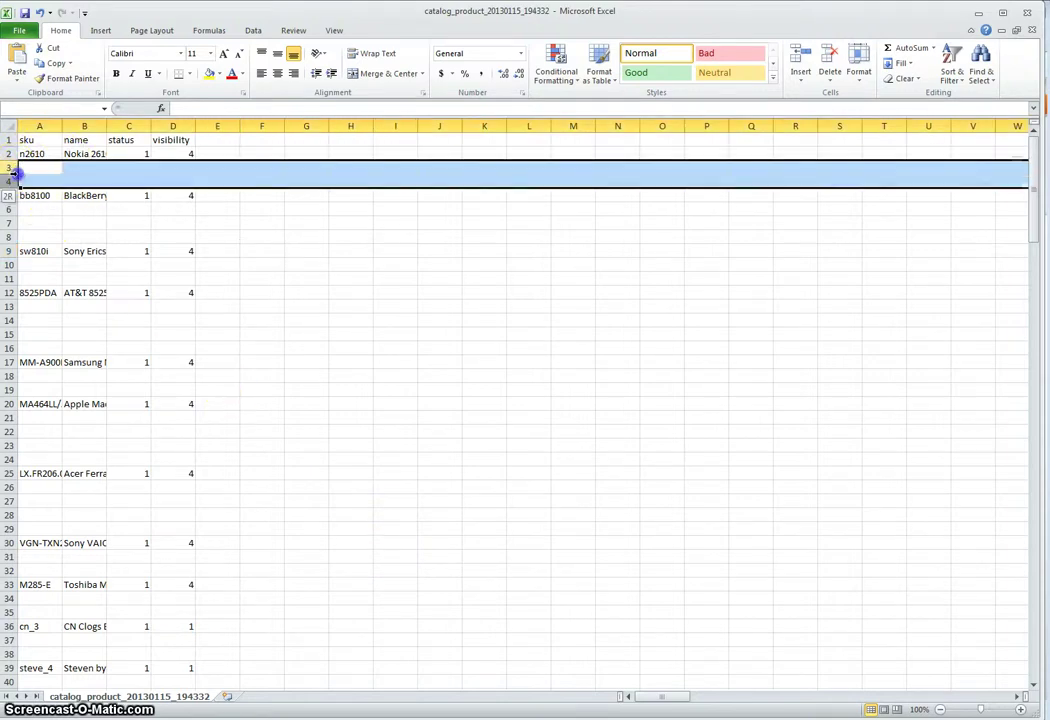
left_click(53, 166)
left_click(42, 153)
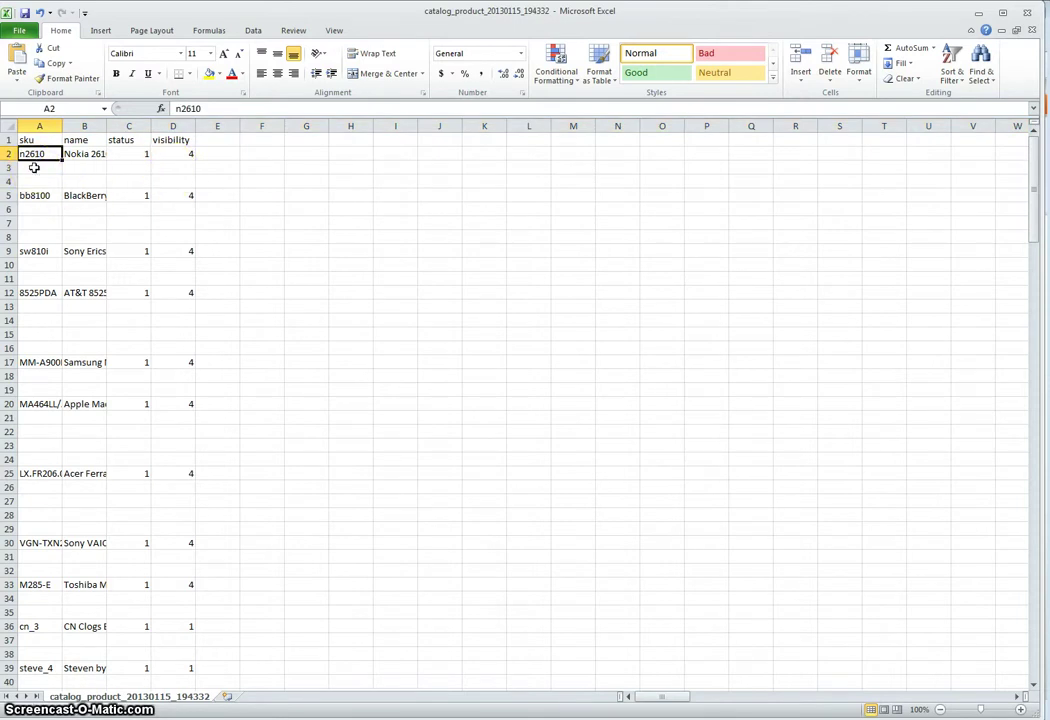
key("Right")
key("Right")
key("Right")
key("Right")
key("Up")
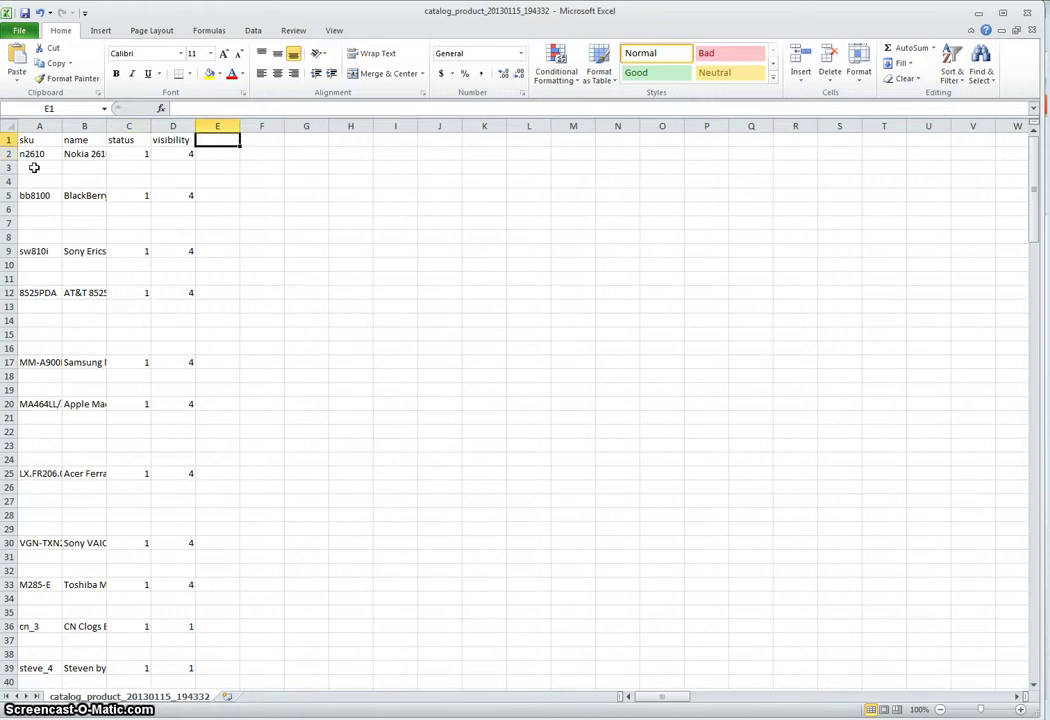
key("Right")
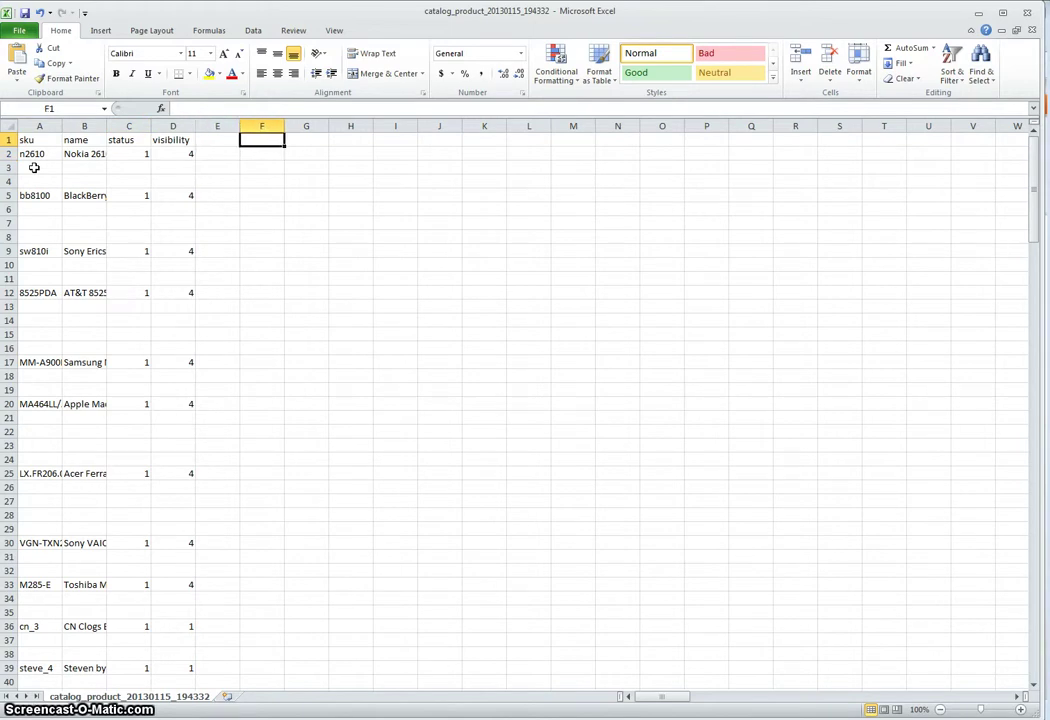
Find the last filled row, 203, and select the table A1:D203 from there.
key("ctrl+Down")
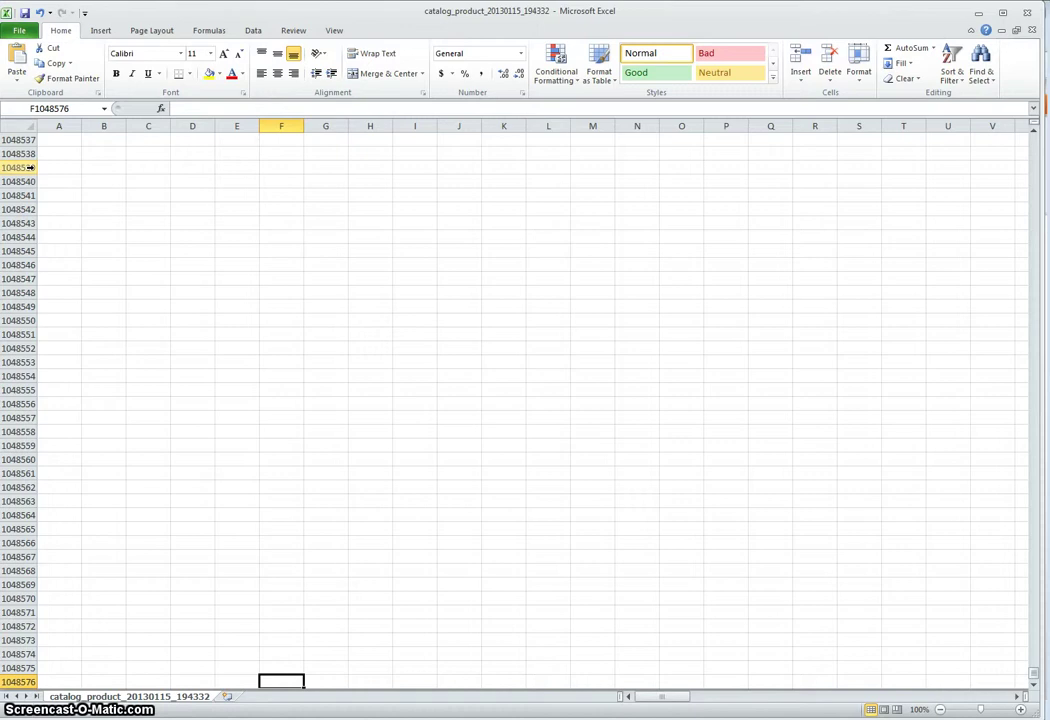
key("Home")
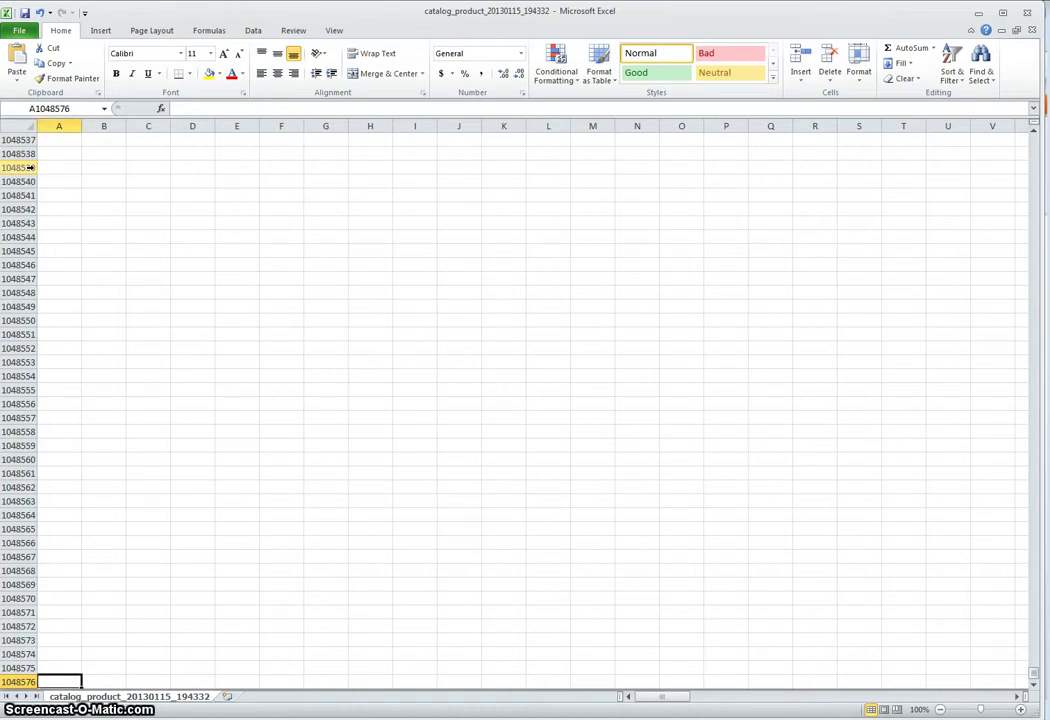
key("ctrl+Up")
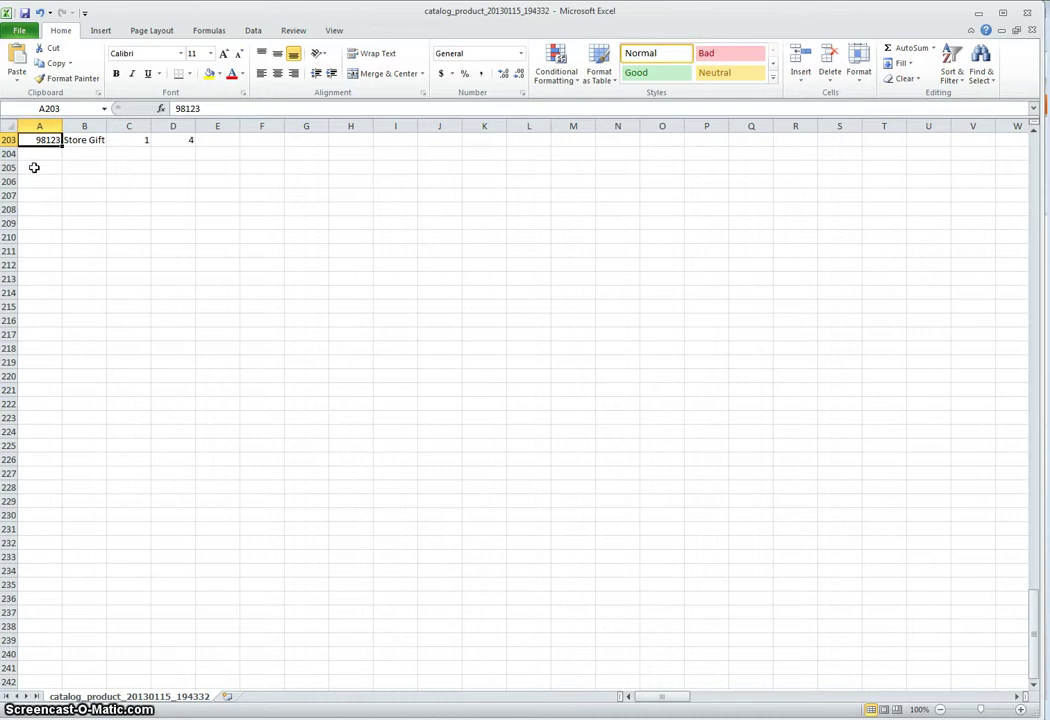
key("Up")
key("Up")
key("Up")
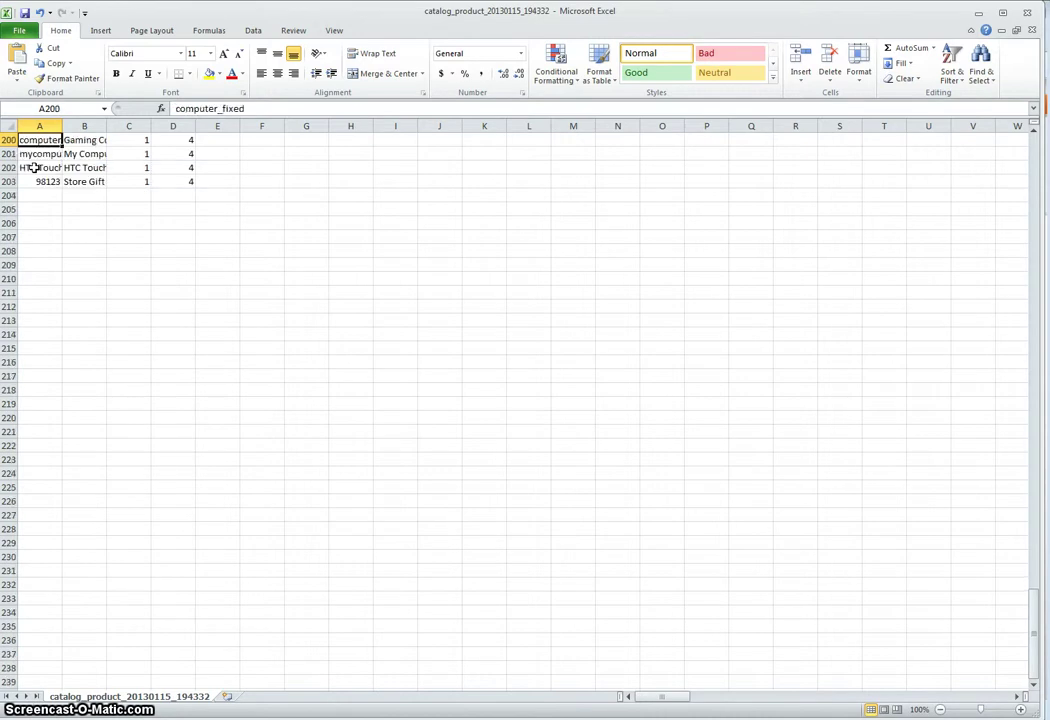
key("Down")
key("Down")
key("Down")
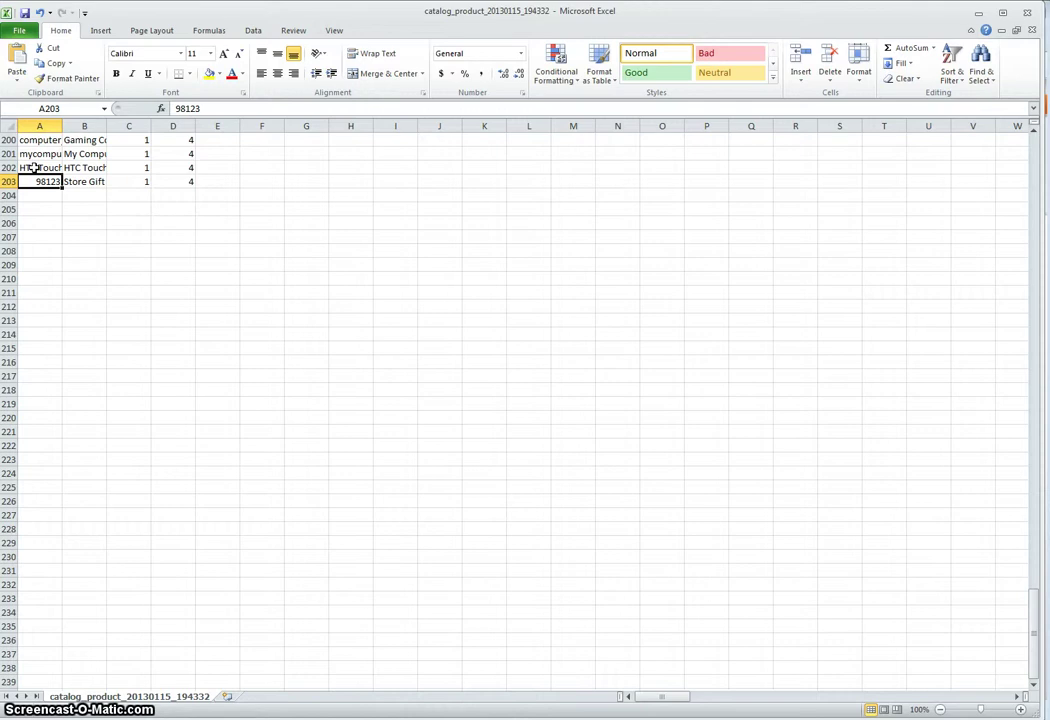
key("ctrl+shift+Right")
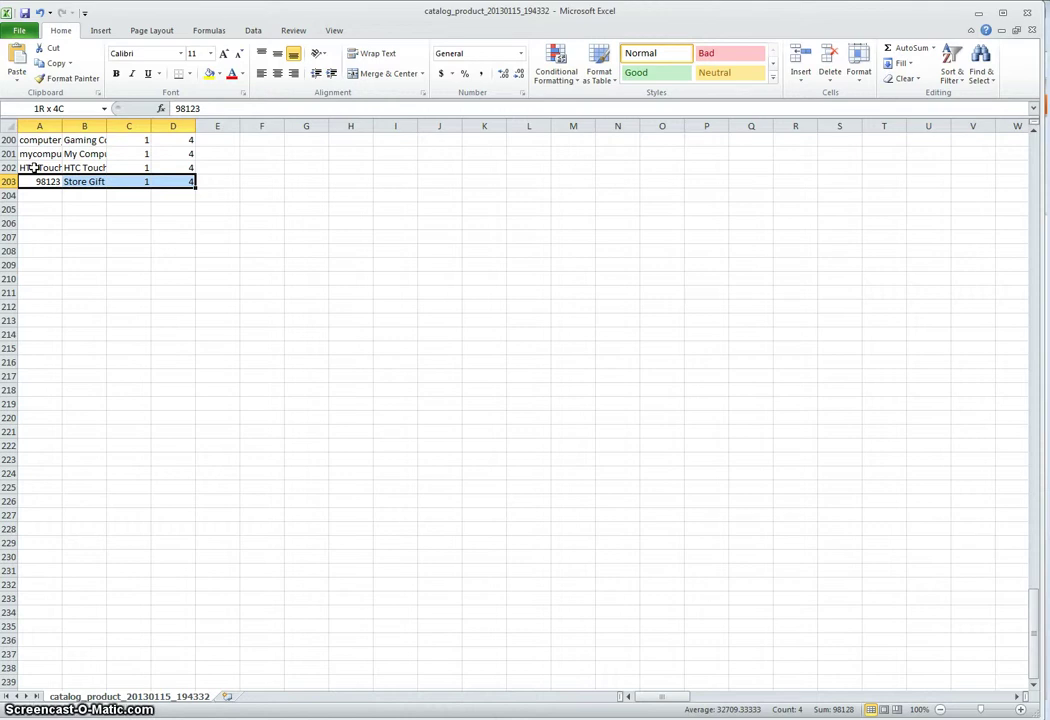
key("ctrl+shift+Up")
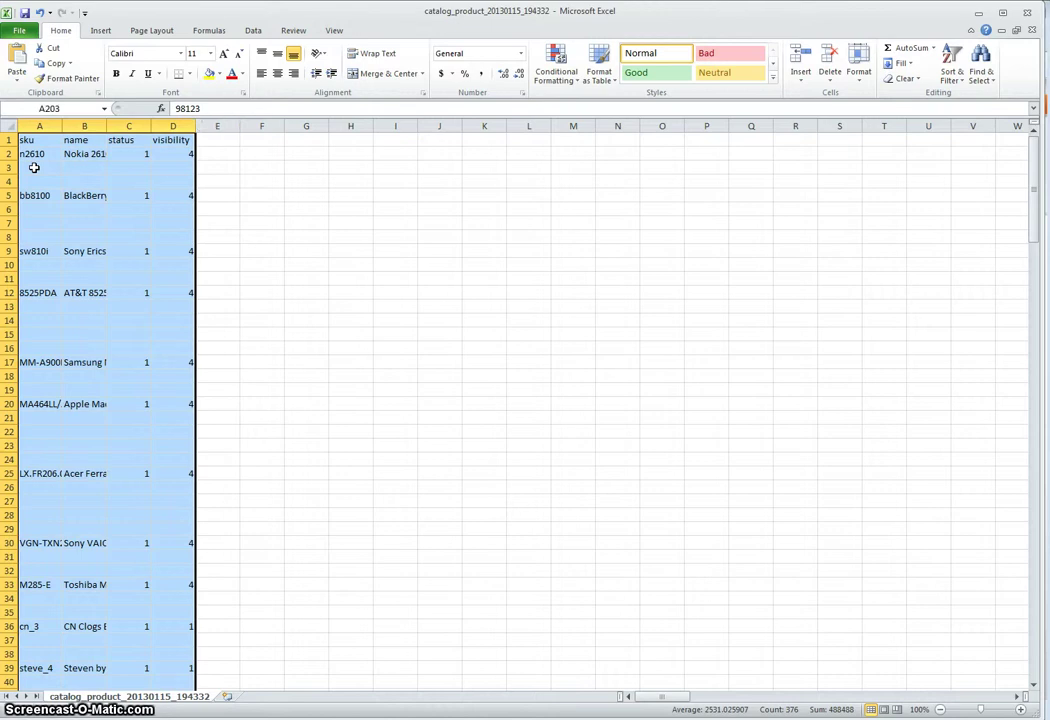
Shrink the selection to A2:D203 so the header row is excluded.
key("shift+Down")
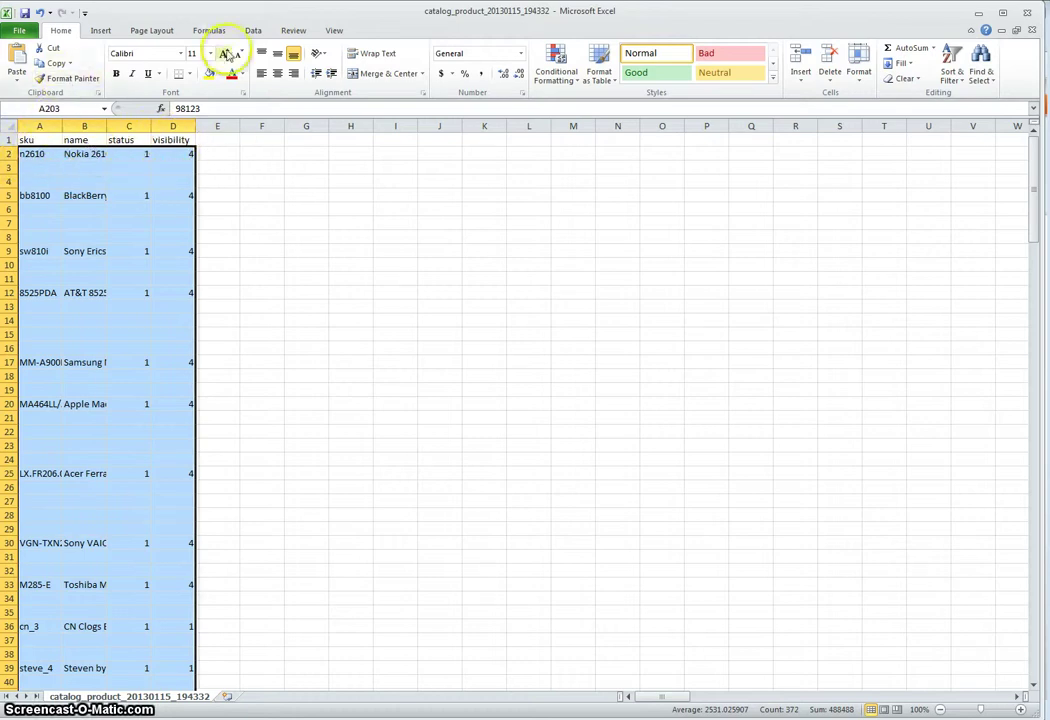
Sort rows 2–203 by sku on cell values, A to Z.
left_click(252, 30)
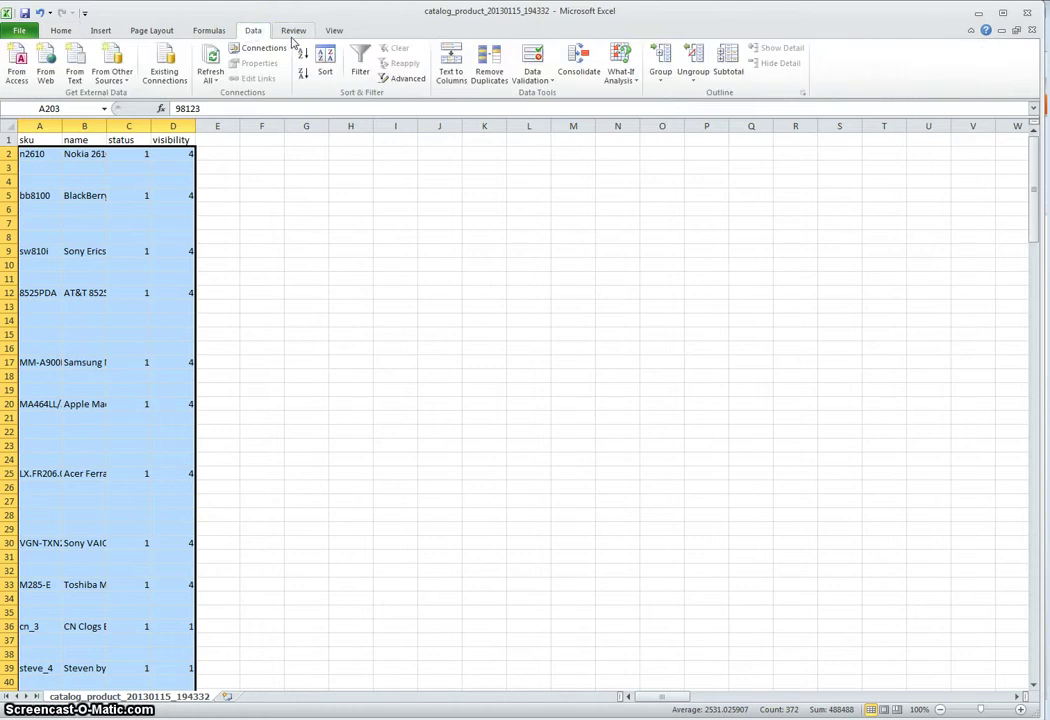
left_click(326, 66)
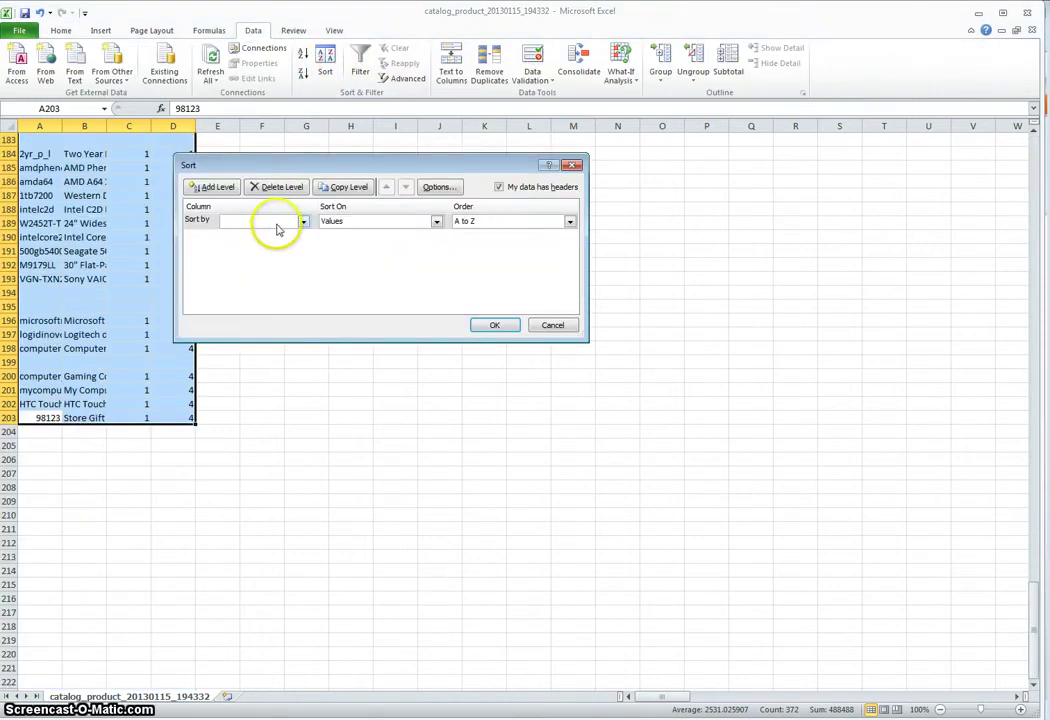
left_click(276, 220)
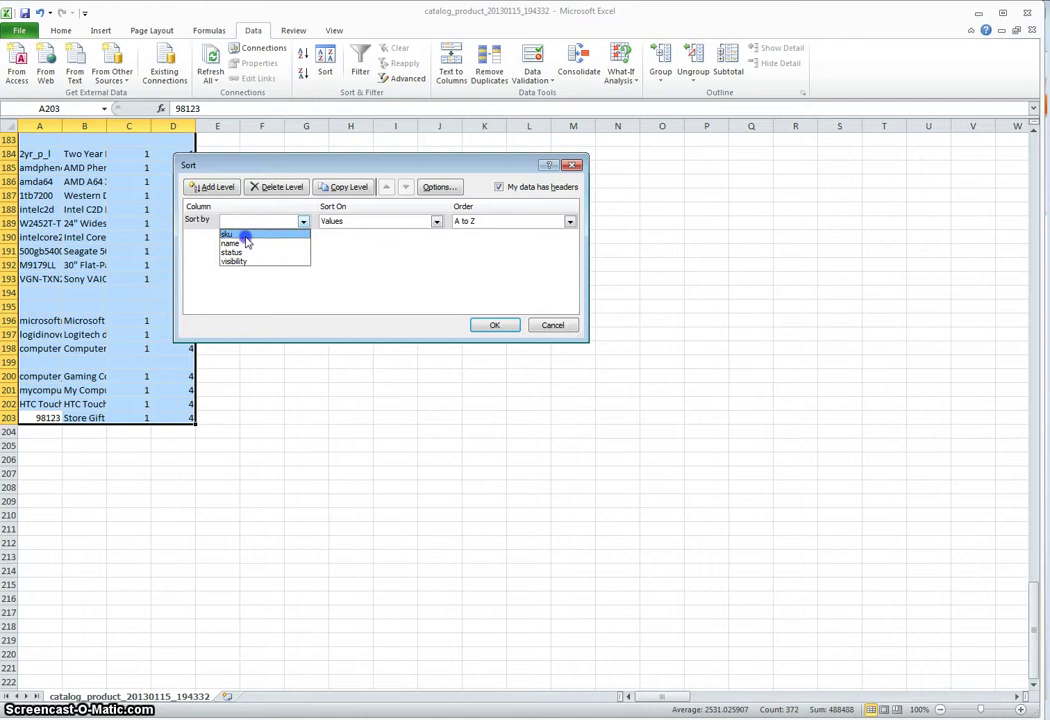
left_click(244, 236)
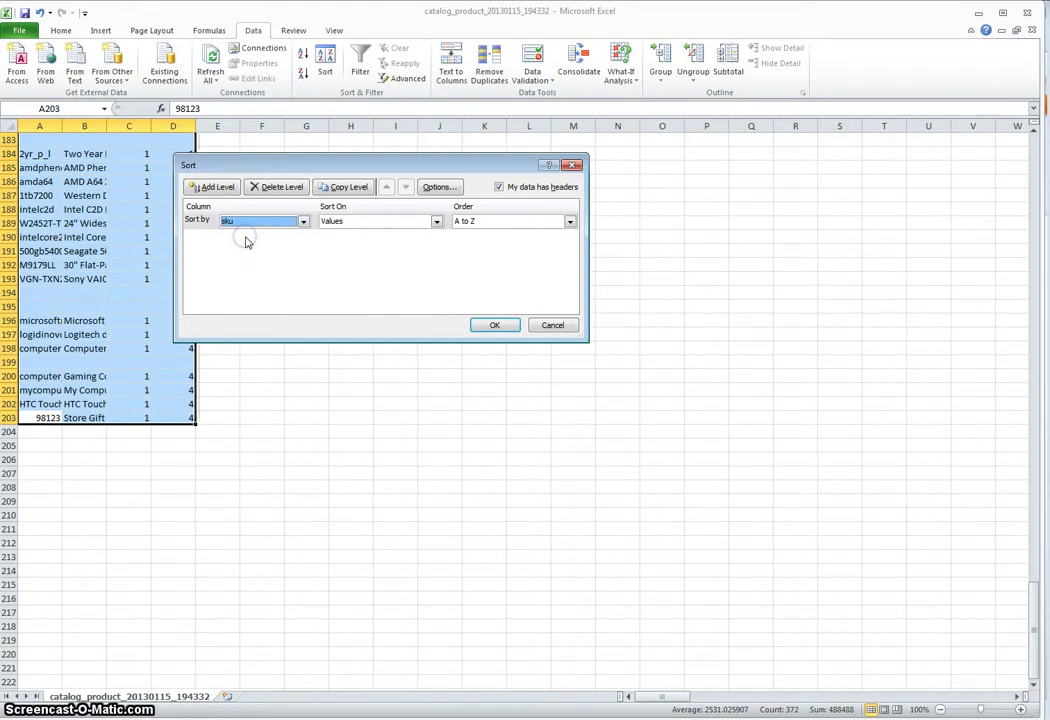
left_click(251, 220)
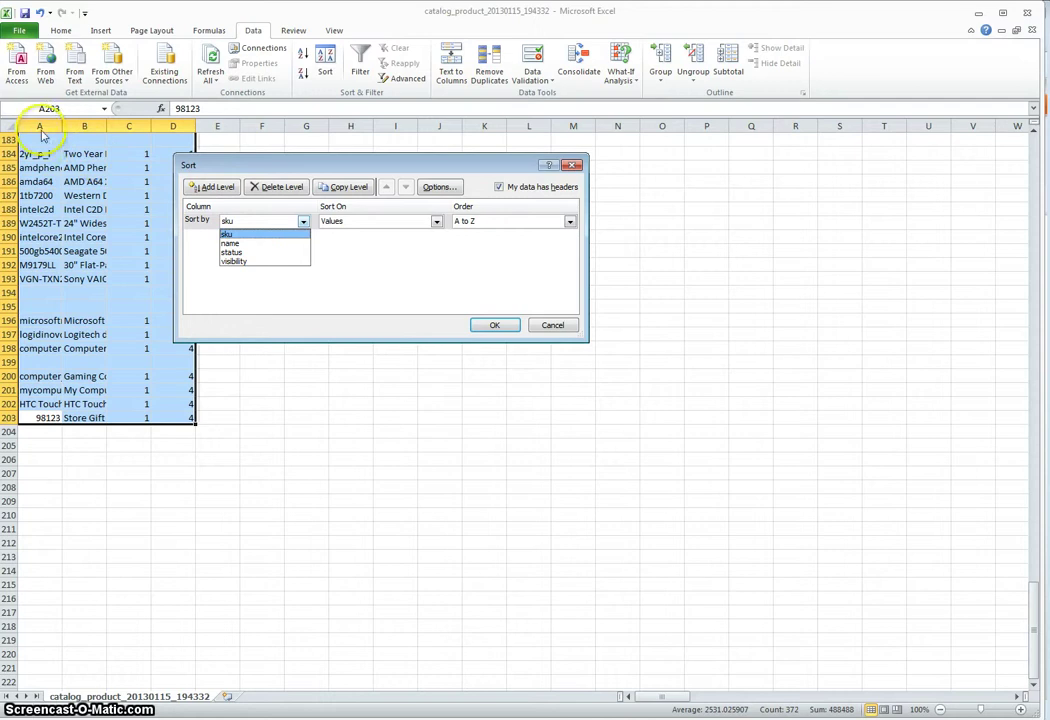
left_click(245, 234)
left_click(386, 222)
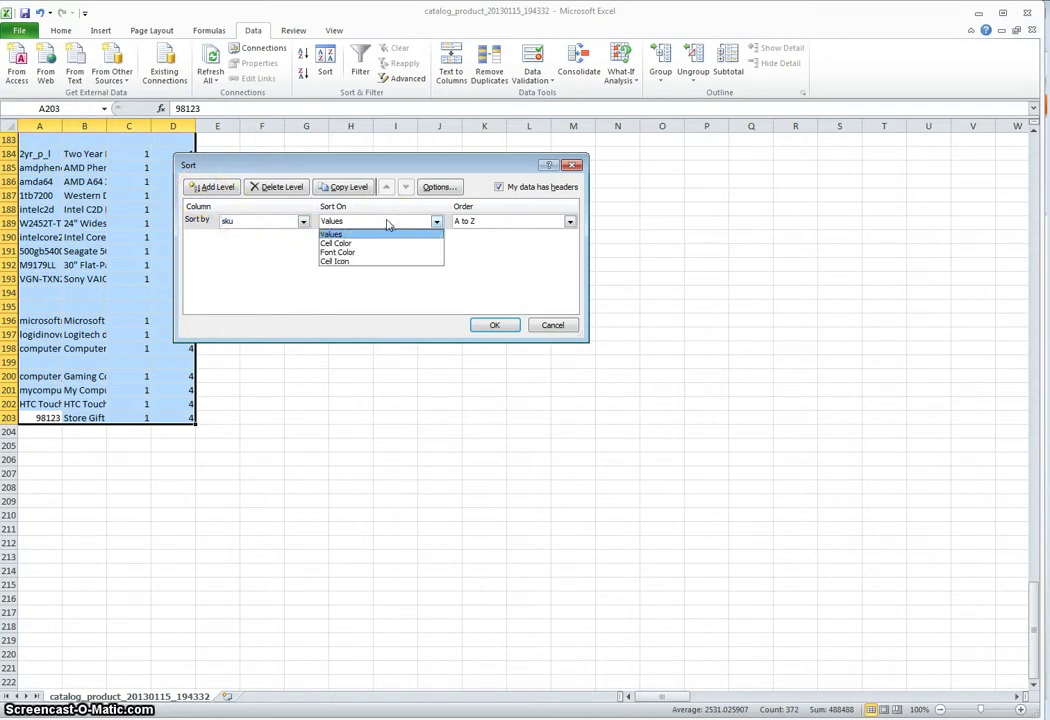
left_click(389, 224)
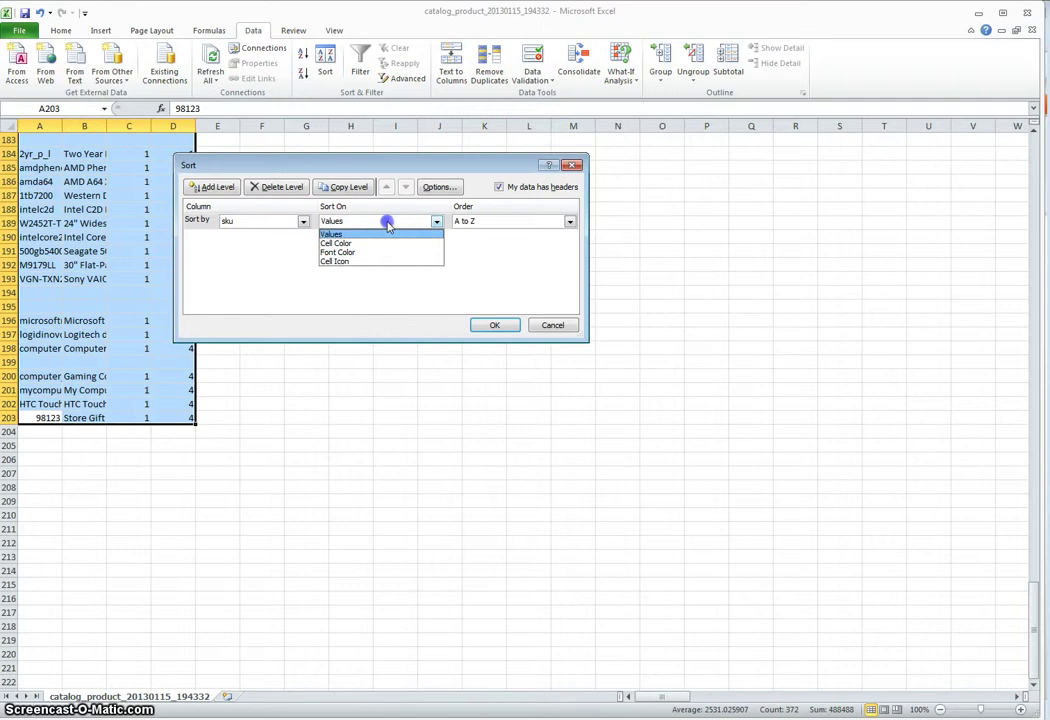
left_click(476, 223)
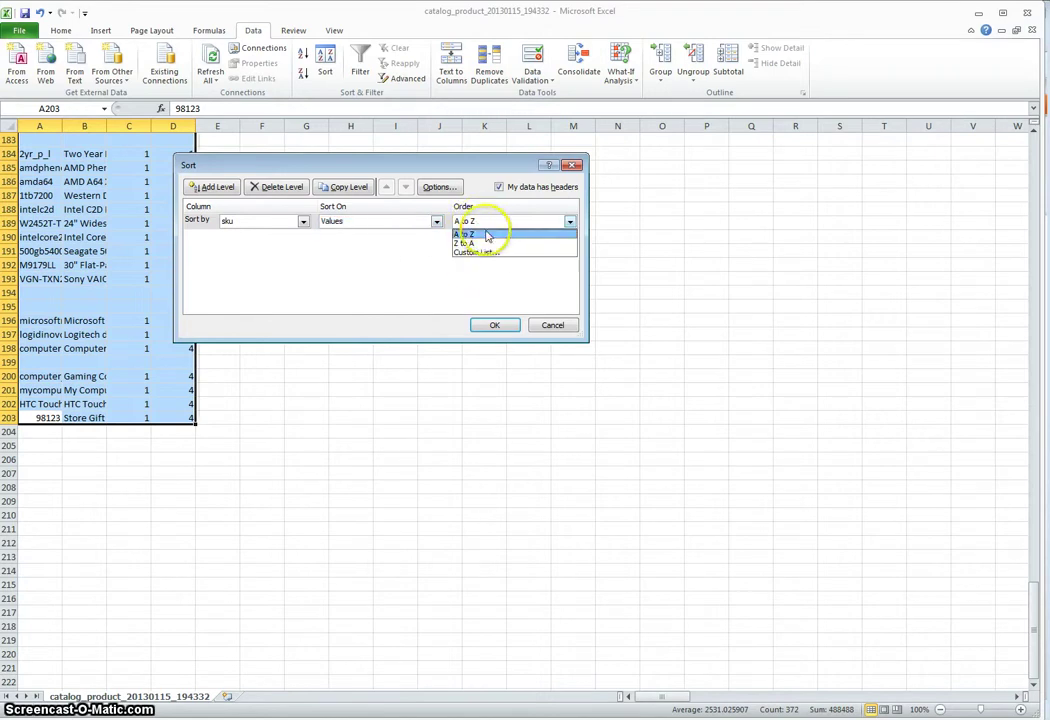
left_click(487, 236)
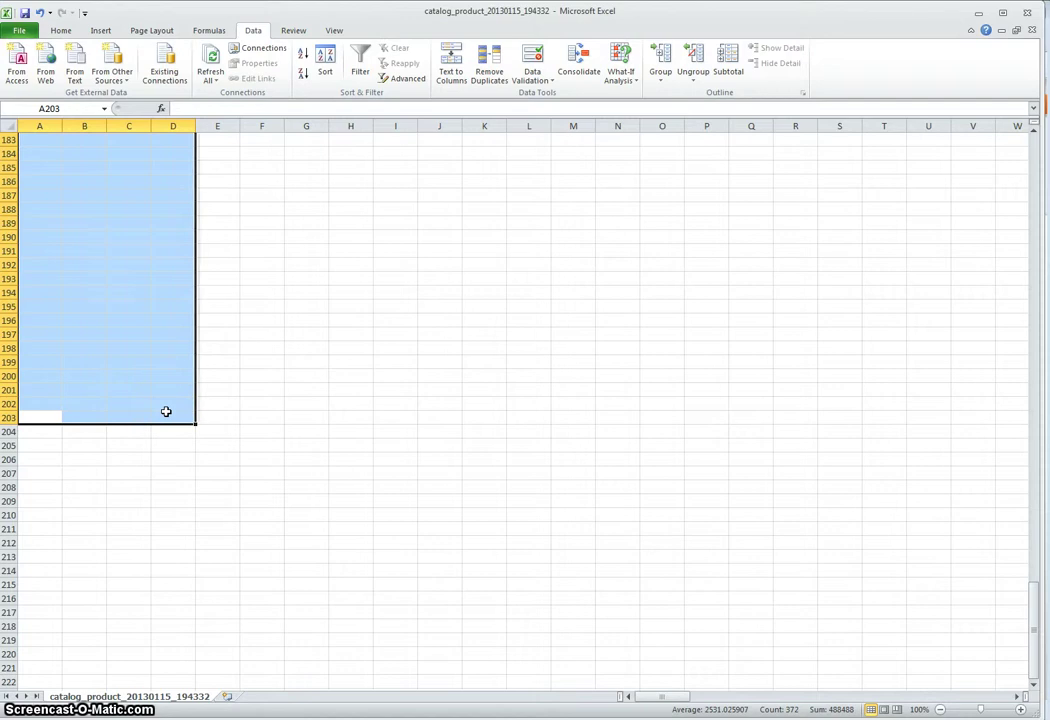
key("shift+BackSpace")
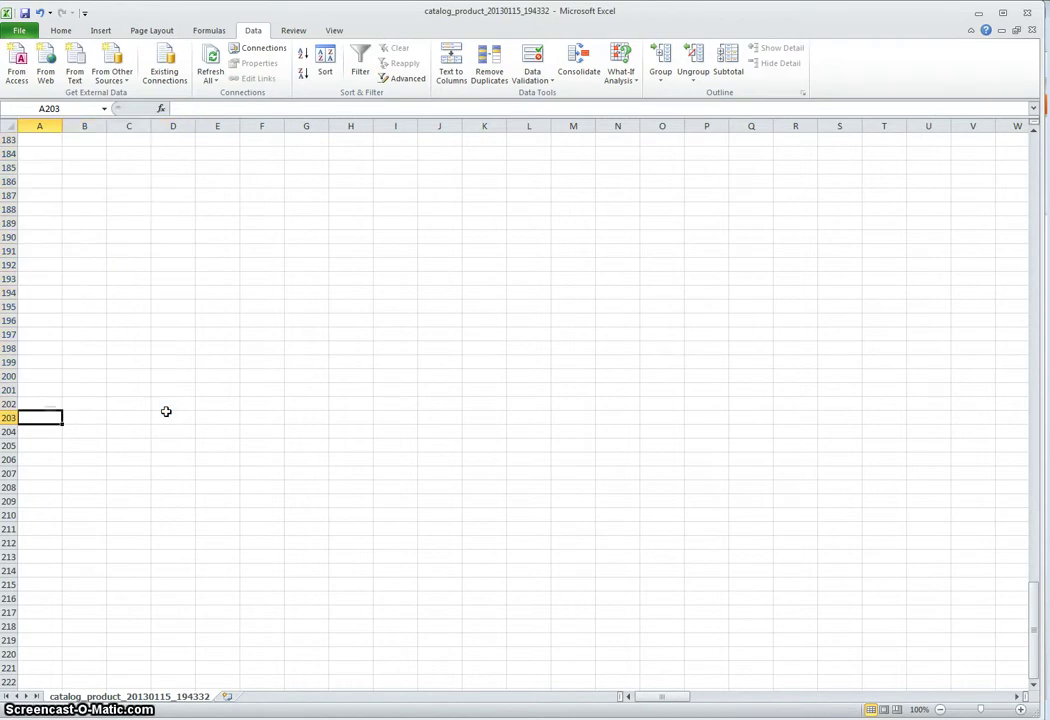
key("ctrl+Up")
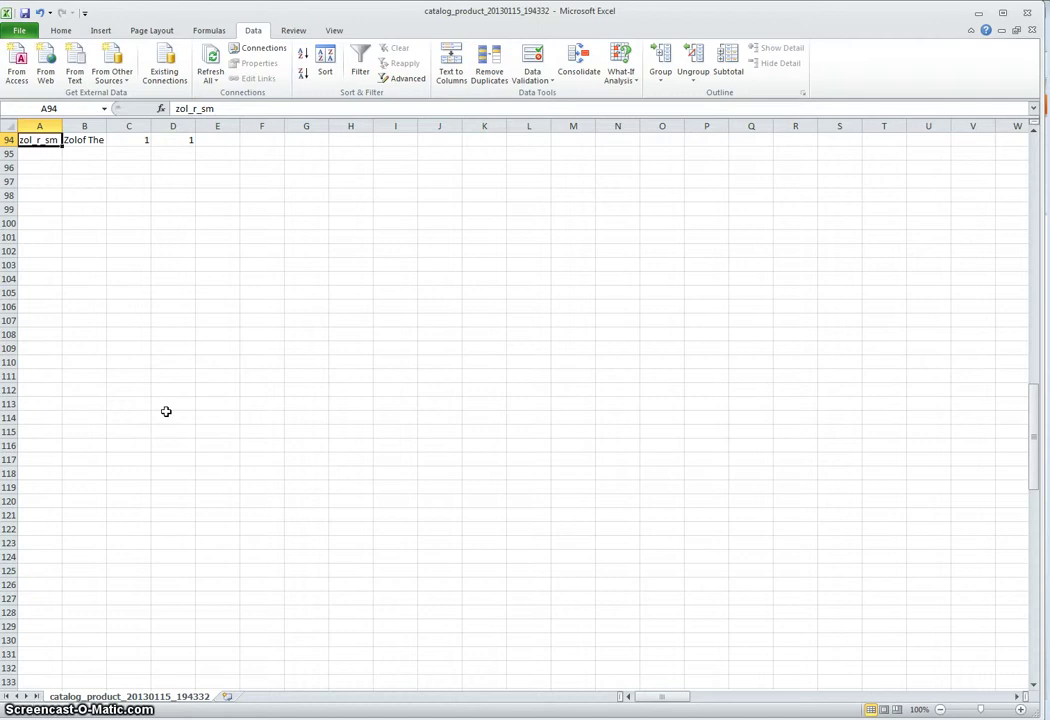
key("ctrl+Up")
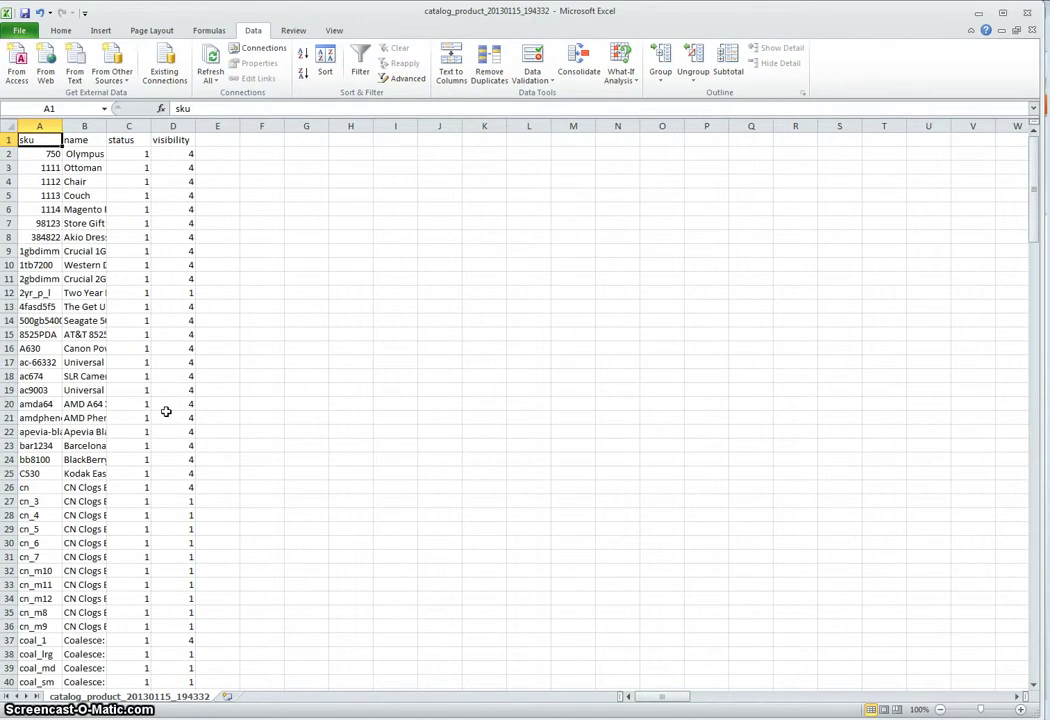
key("Down")
key("Up")
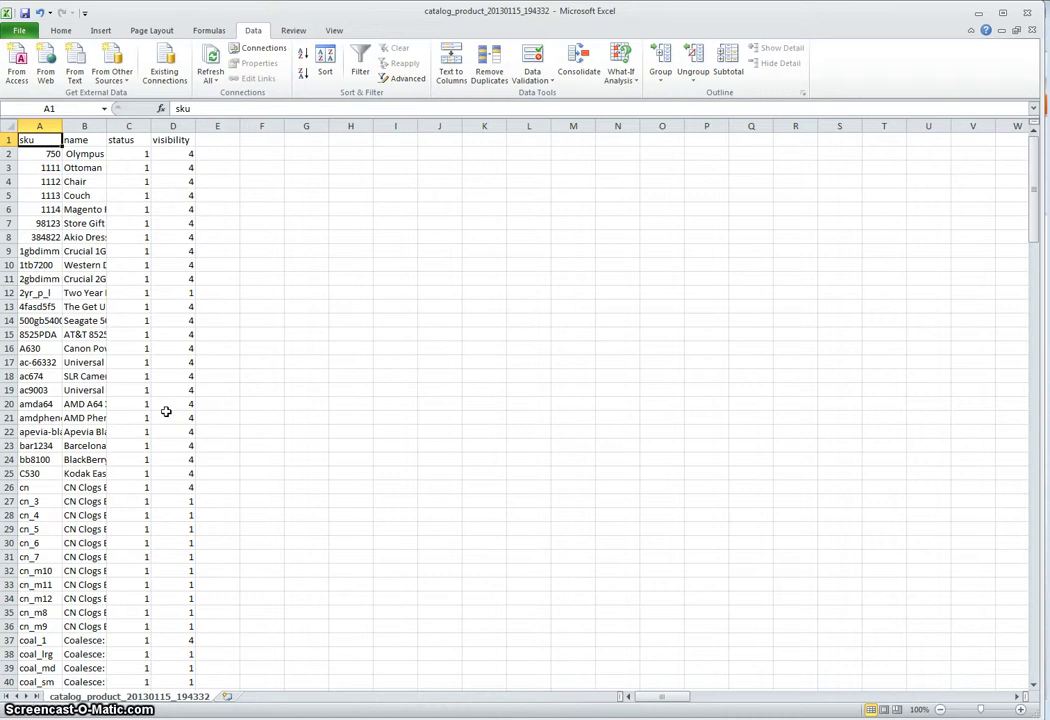
key("Down")
key("Down")
key("Down")
key("Down")
key("Down")
key("Down")
key("Down")
key("Down")
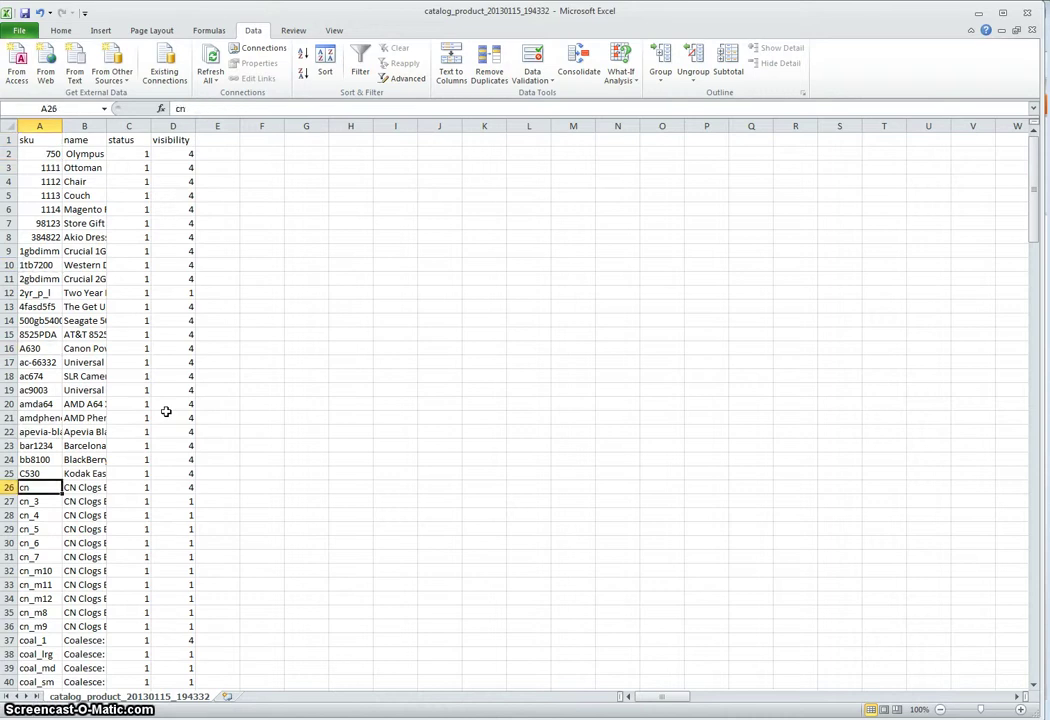
key("Up")
key("Up")
key("Up")
key("Up")
key("Up")
key("Up")
key("Up")
key("Up")
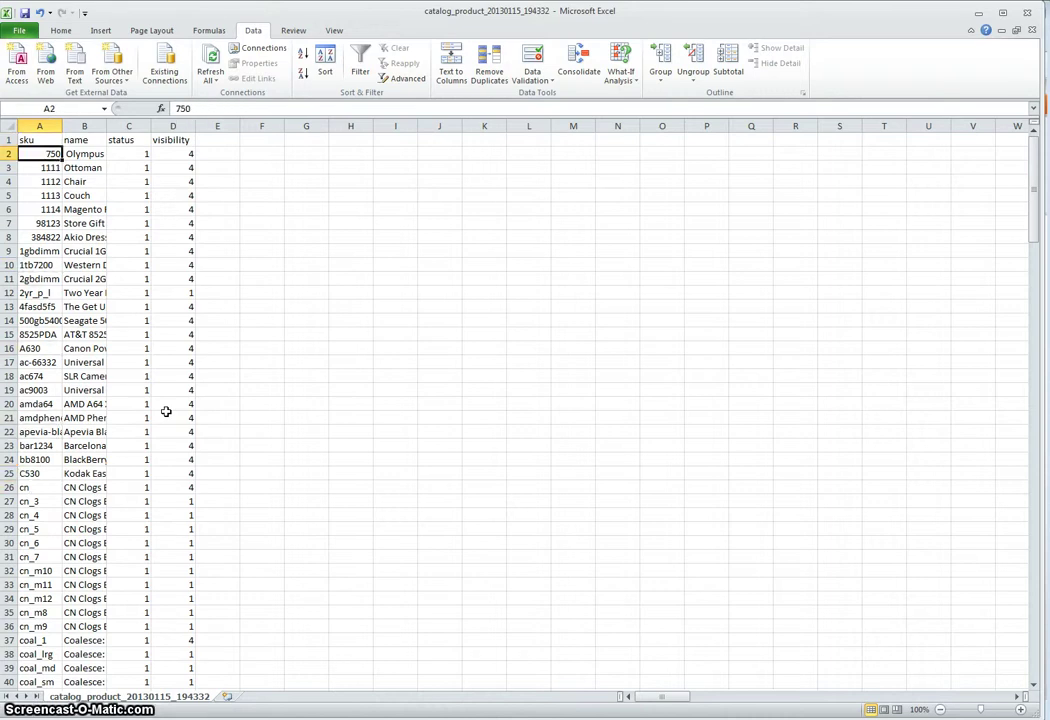
key("Right")
key("Right")
key("Right")
key("Left")
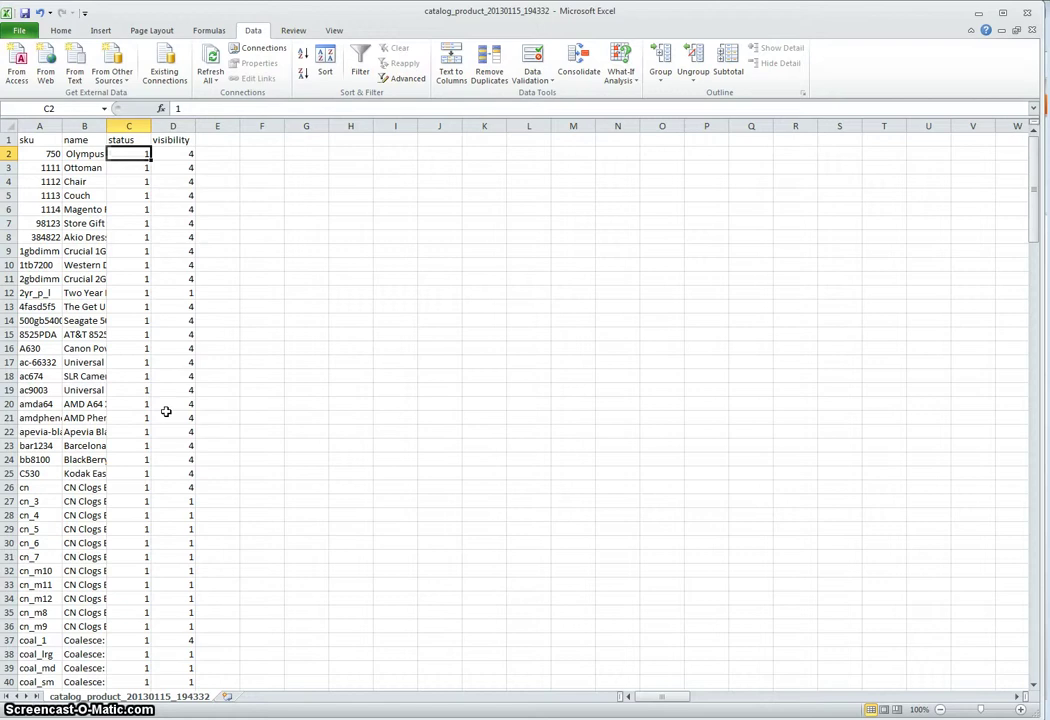
key("Left")
key("Left")
key("Right")
key("Right")
key("Right")
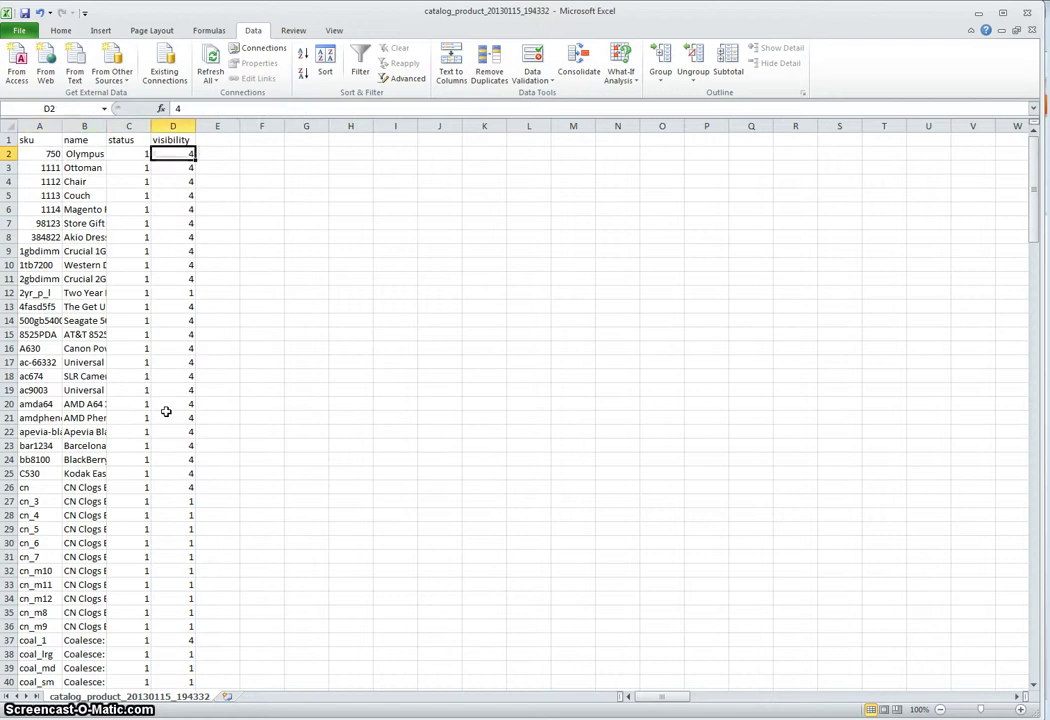
key("Left")
key("Left")
key("Right")
key("Right")
key("Left")
key("Left")
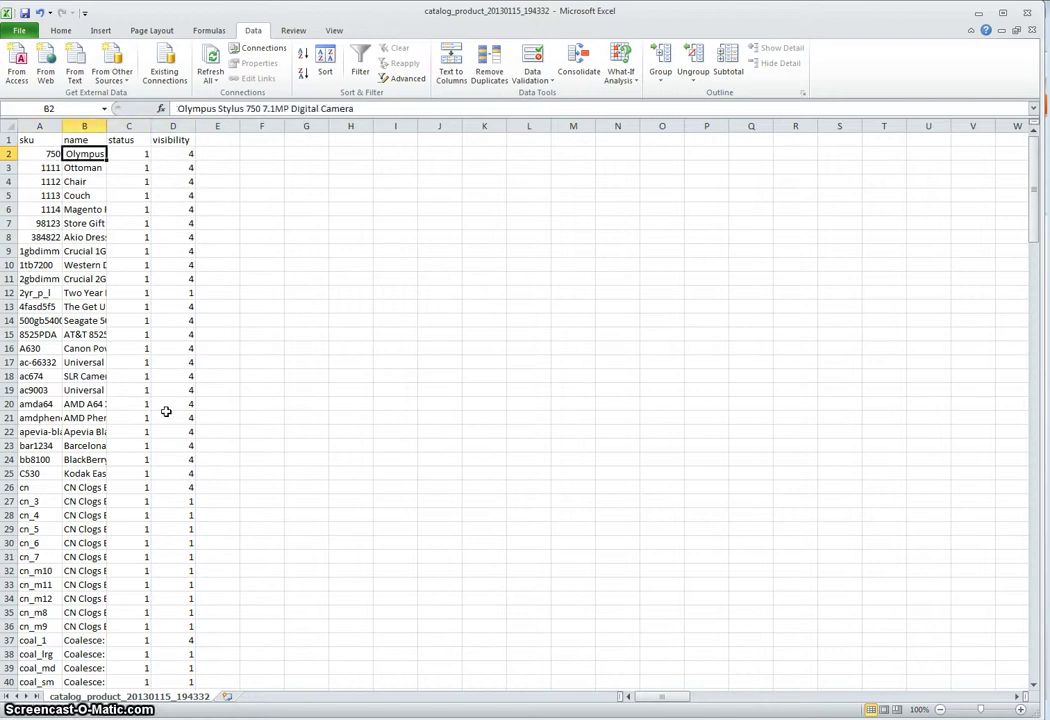
key("Left")
key("Down")
key("Up")
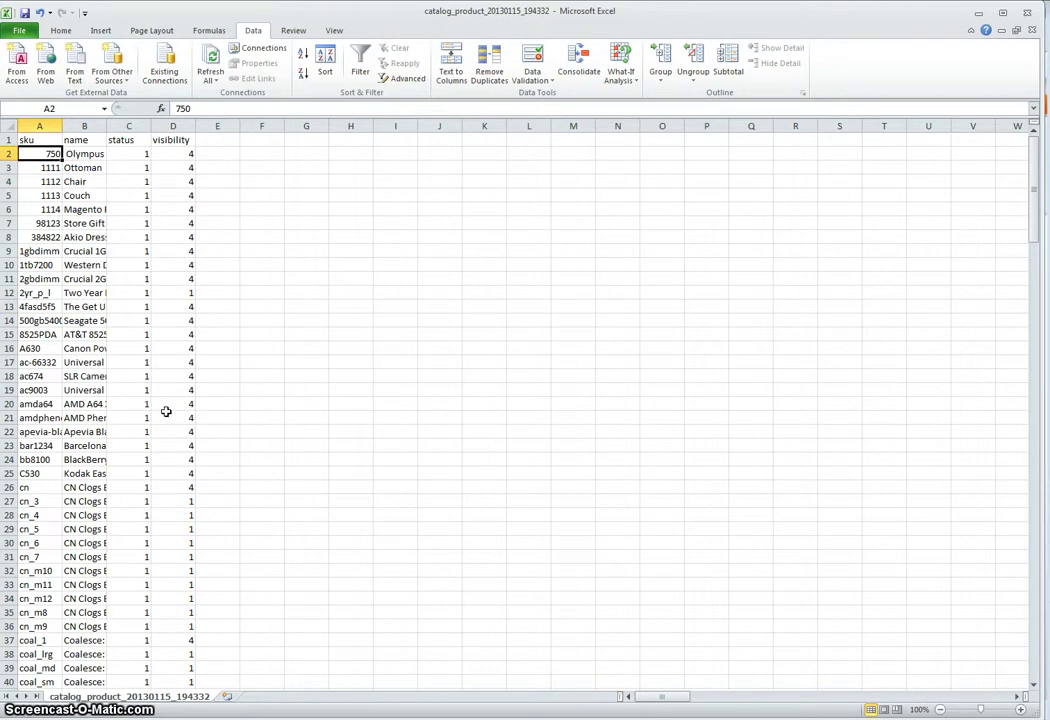
key("ctrl+Down")
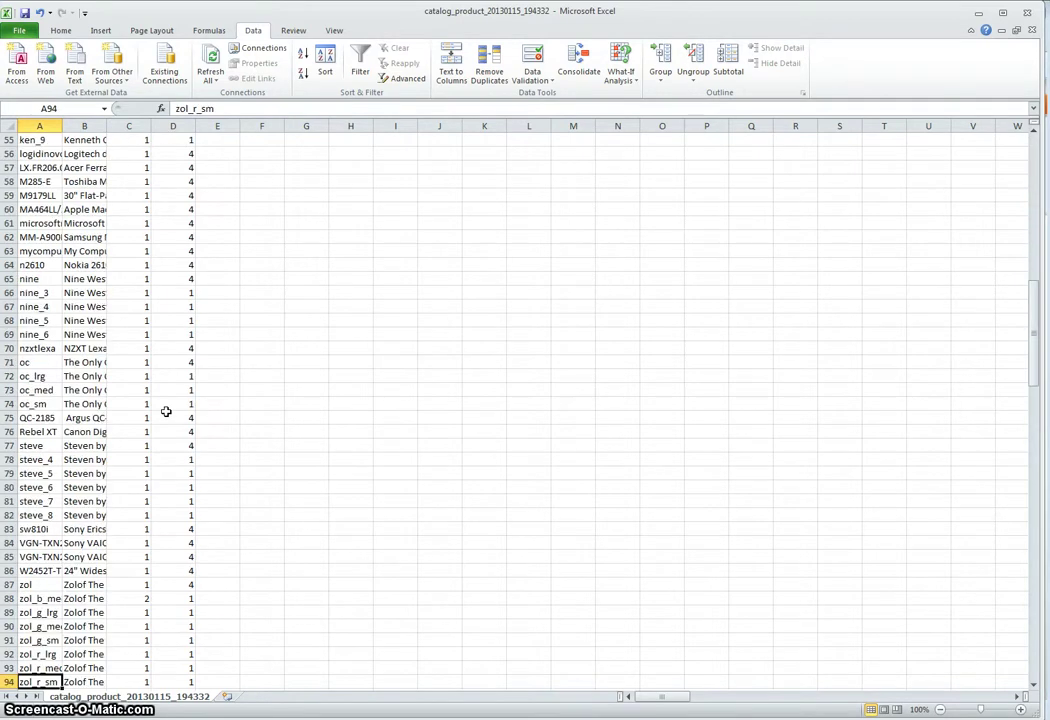
key("Down")
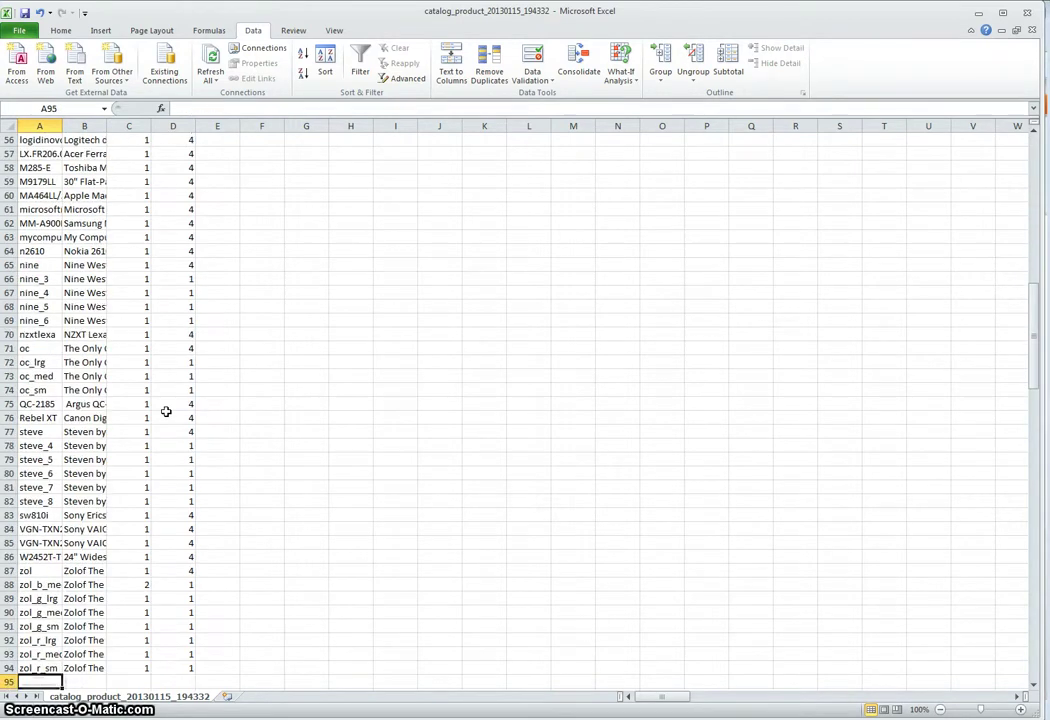
key("Up")
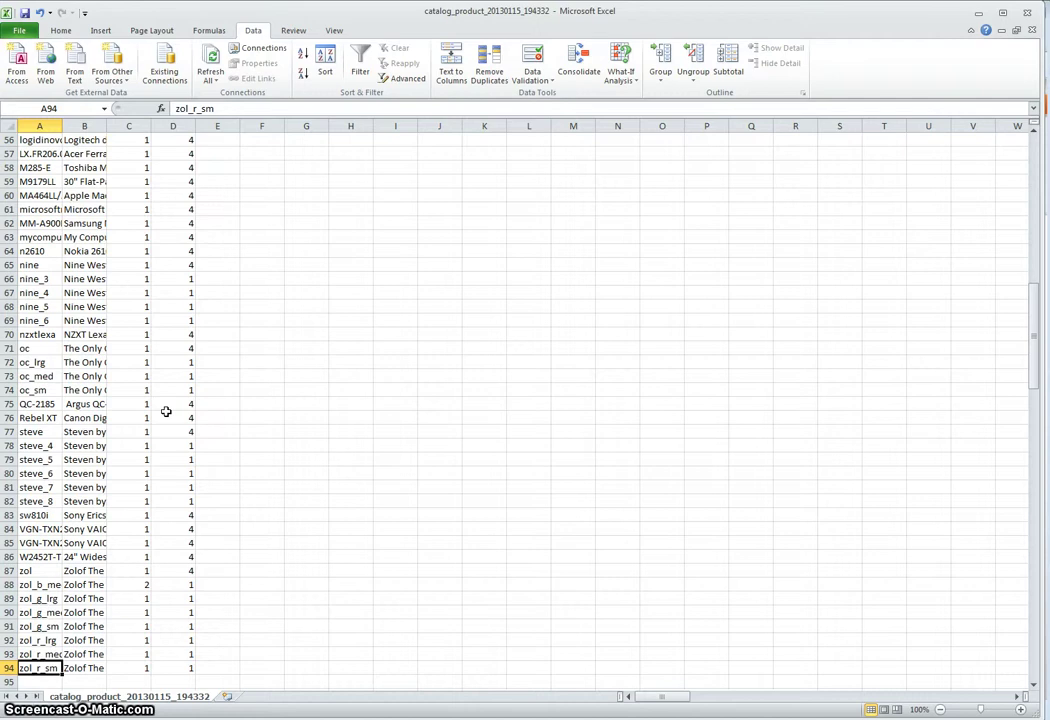
Select the empty rows from row 95 to the sheet's end across all columns.
key("Down")
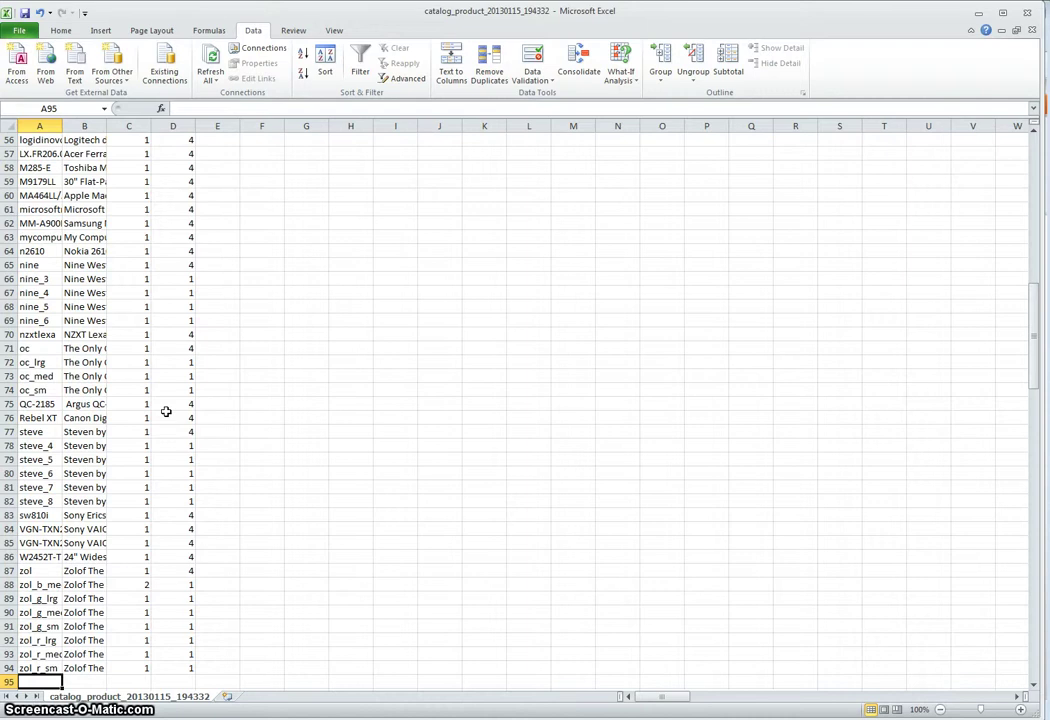
key("ctrl+shift+Down")
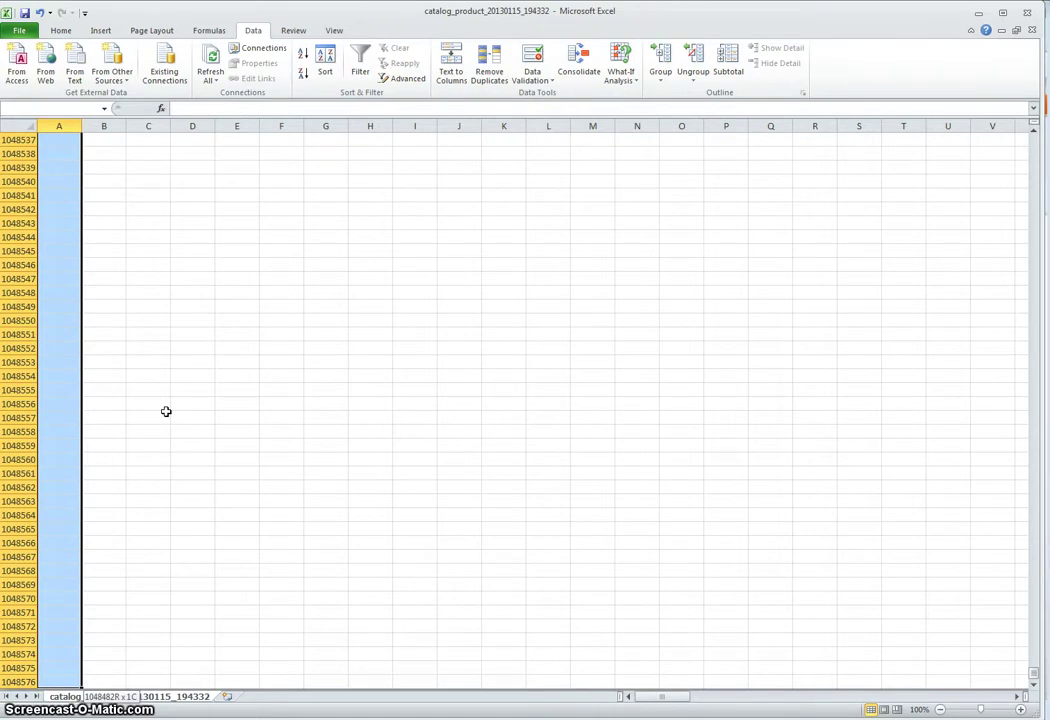
key("ctrl+shift+Right")
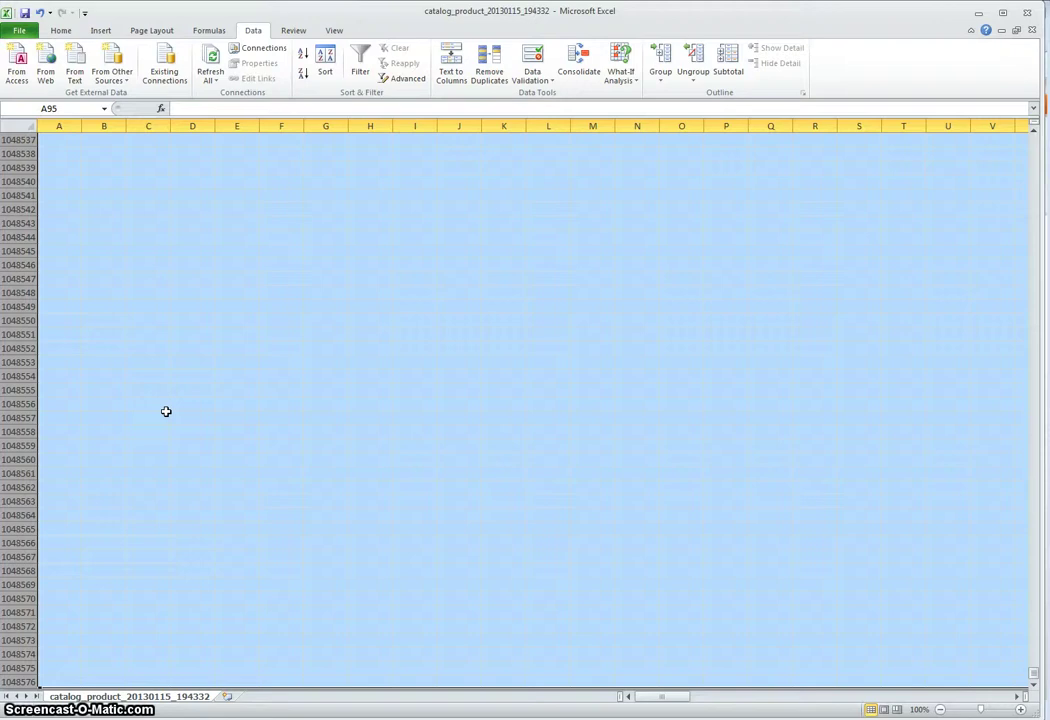
key("ctrl+BackSpace")
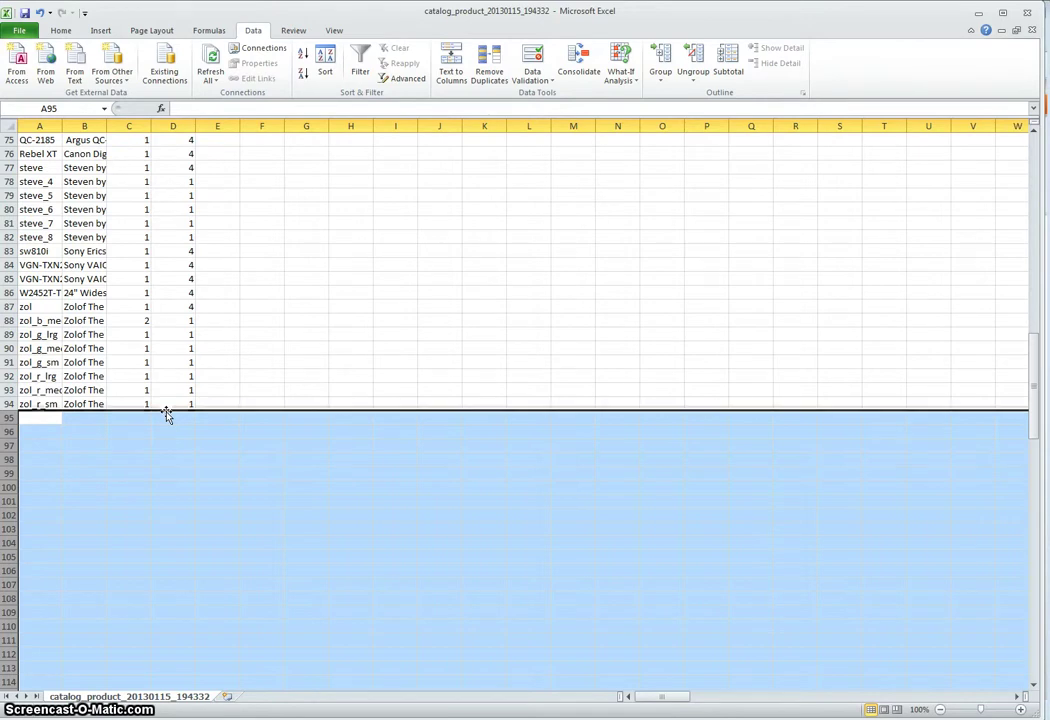
key("Up")
key("Down")
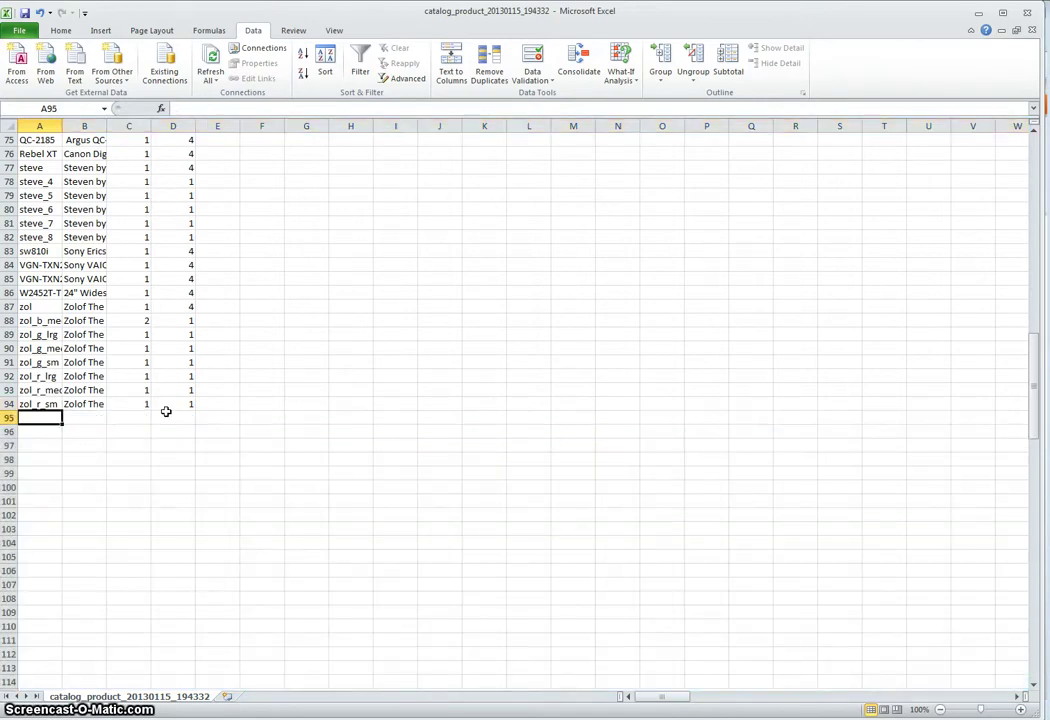
Save a copy to Downloads as catalog_product_20130115_194332-edited in CSV (Comma delimited) format.
left_click(20, 31)
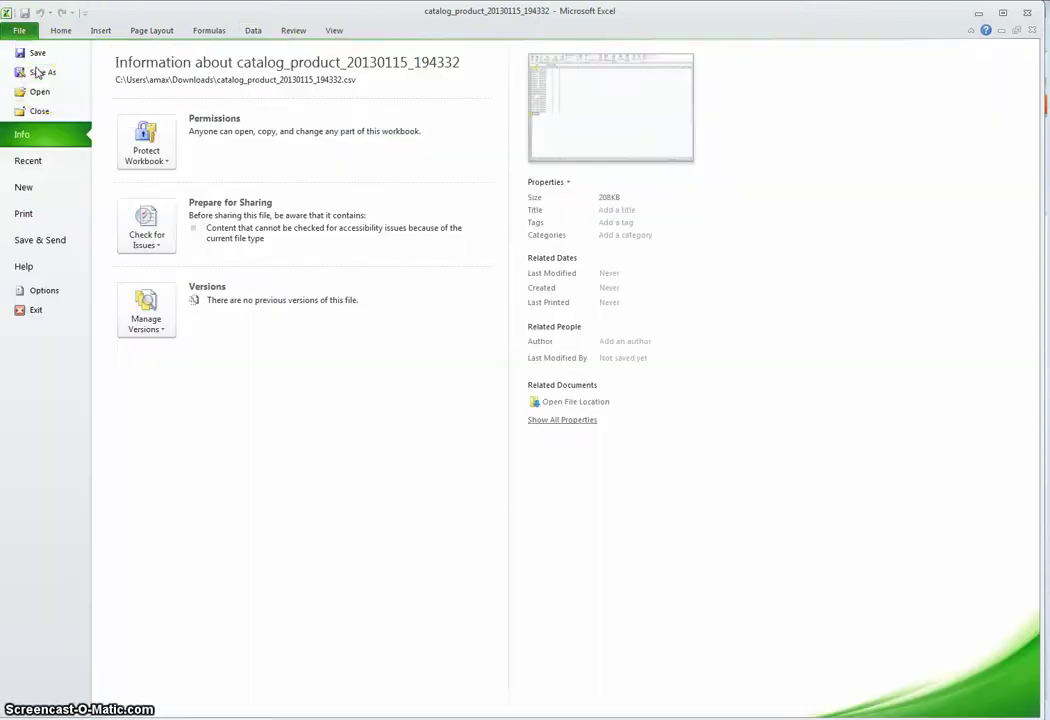
left_click(36, 70)
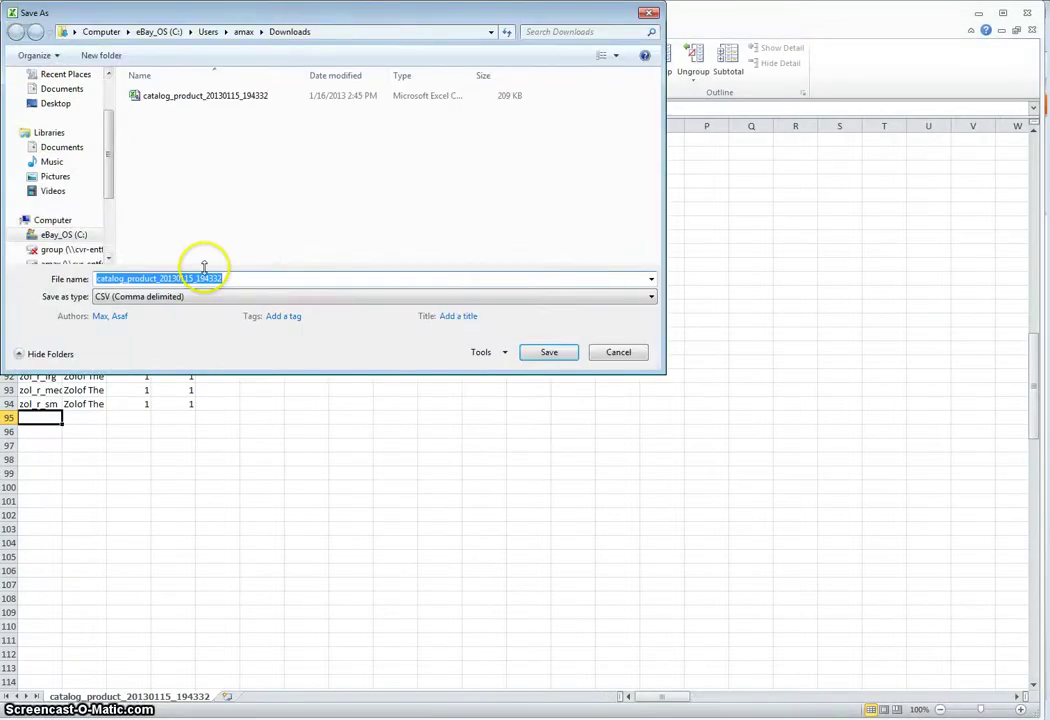
left_click(281, 280)
type("-")
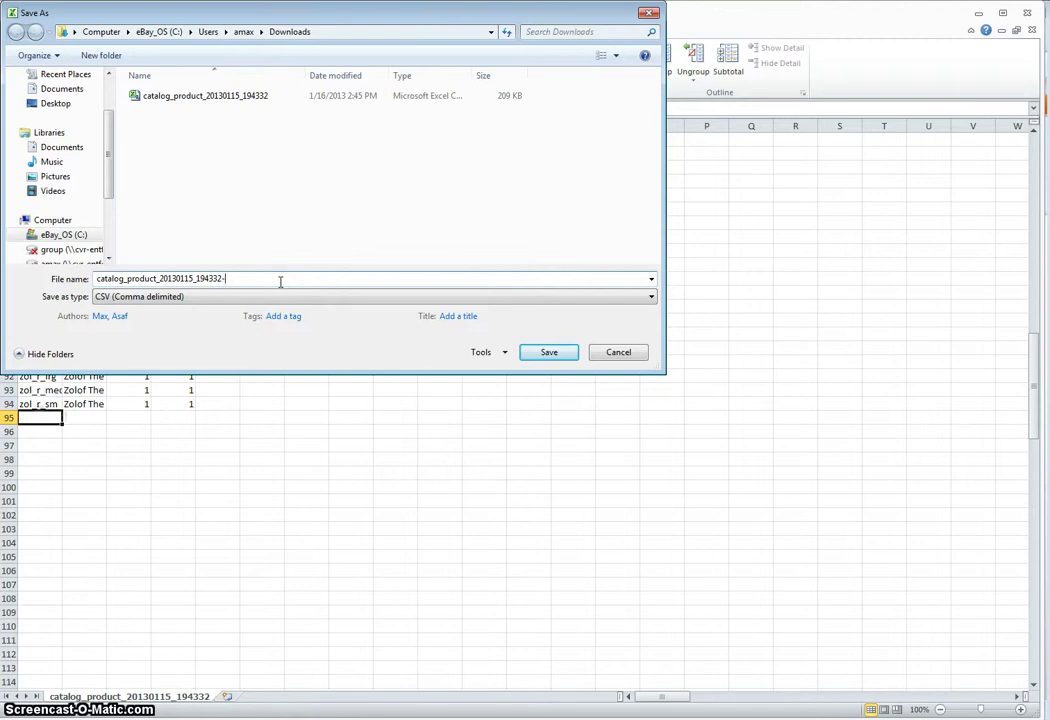
type("edited")
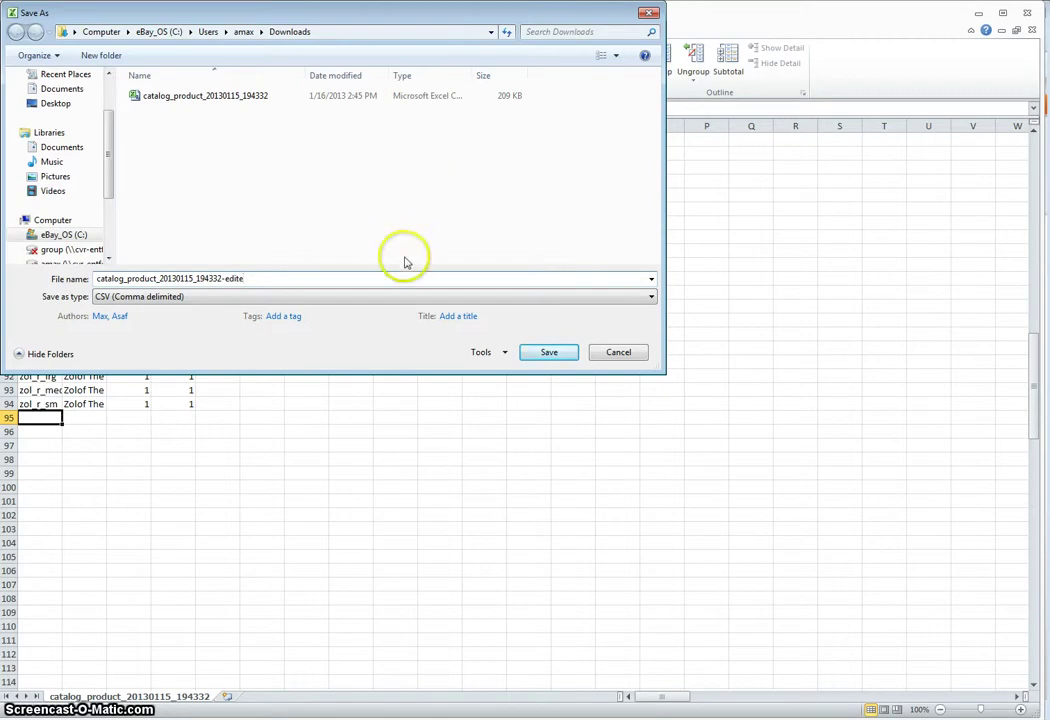
left_click(550, 358)
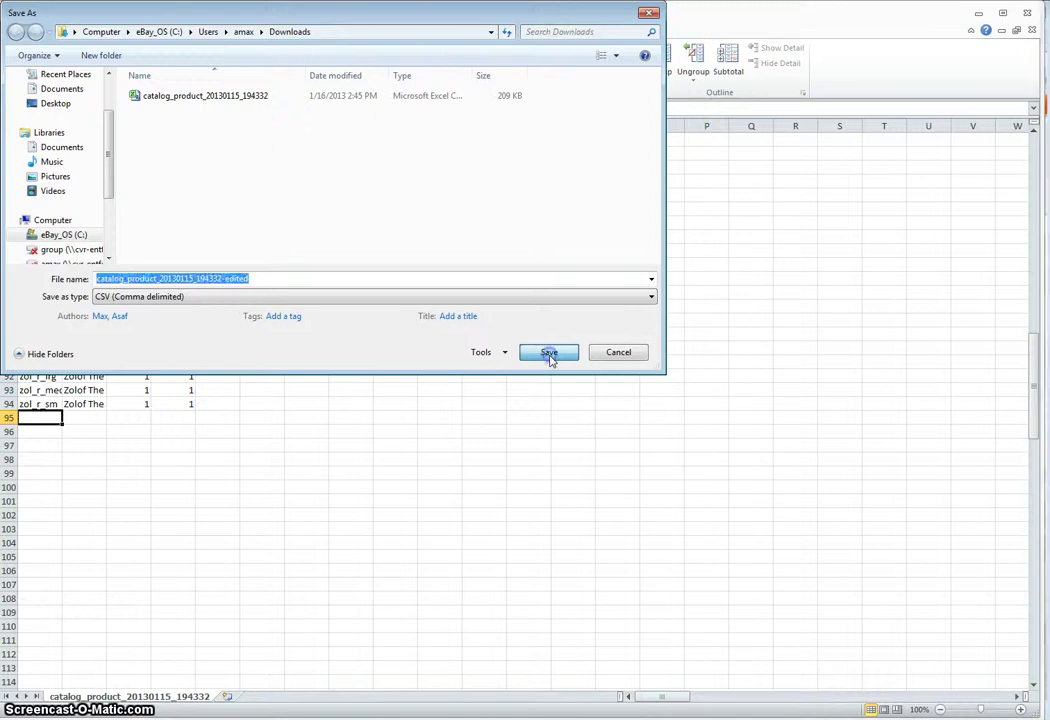
left_click(345, 430)
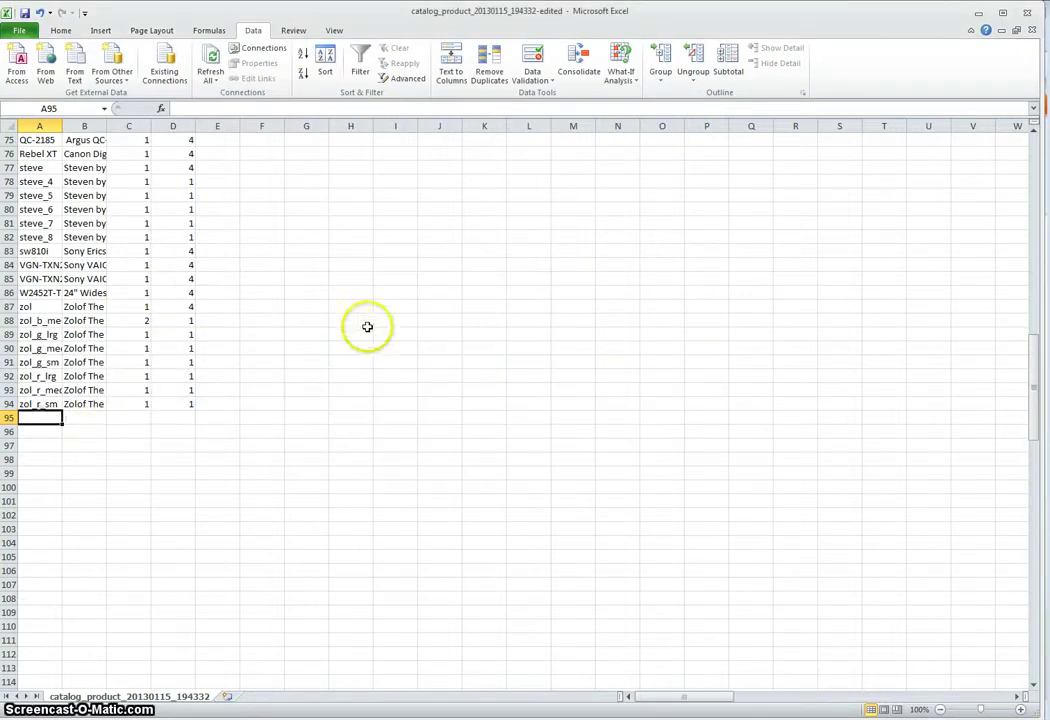
left_click_drag(48, 418, 216, 570)
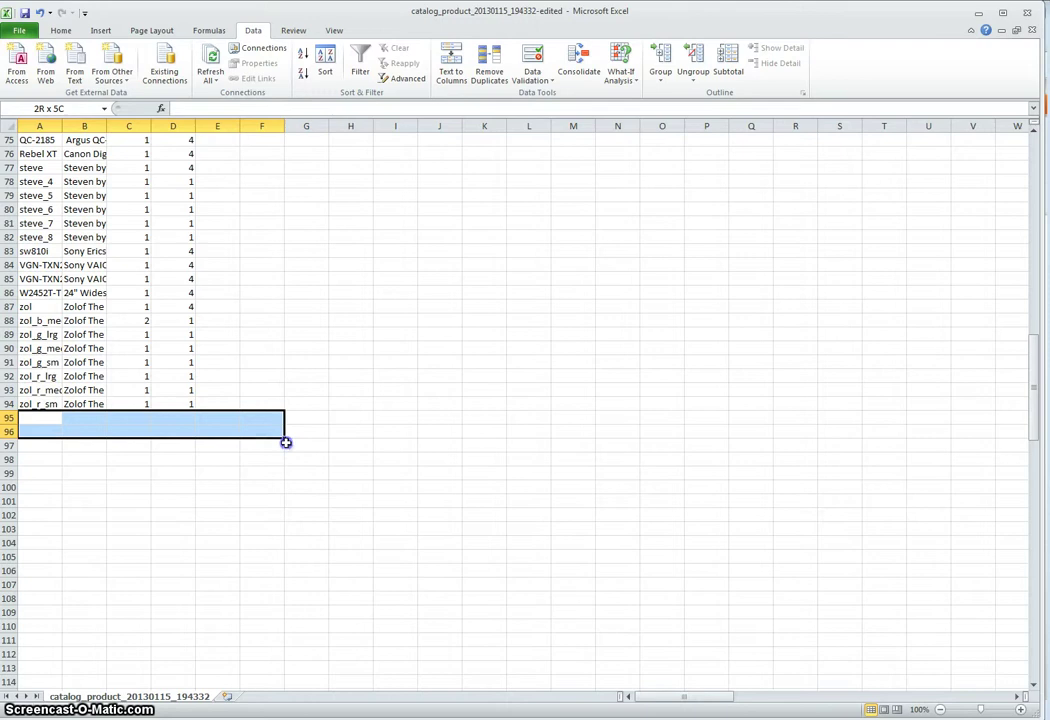